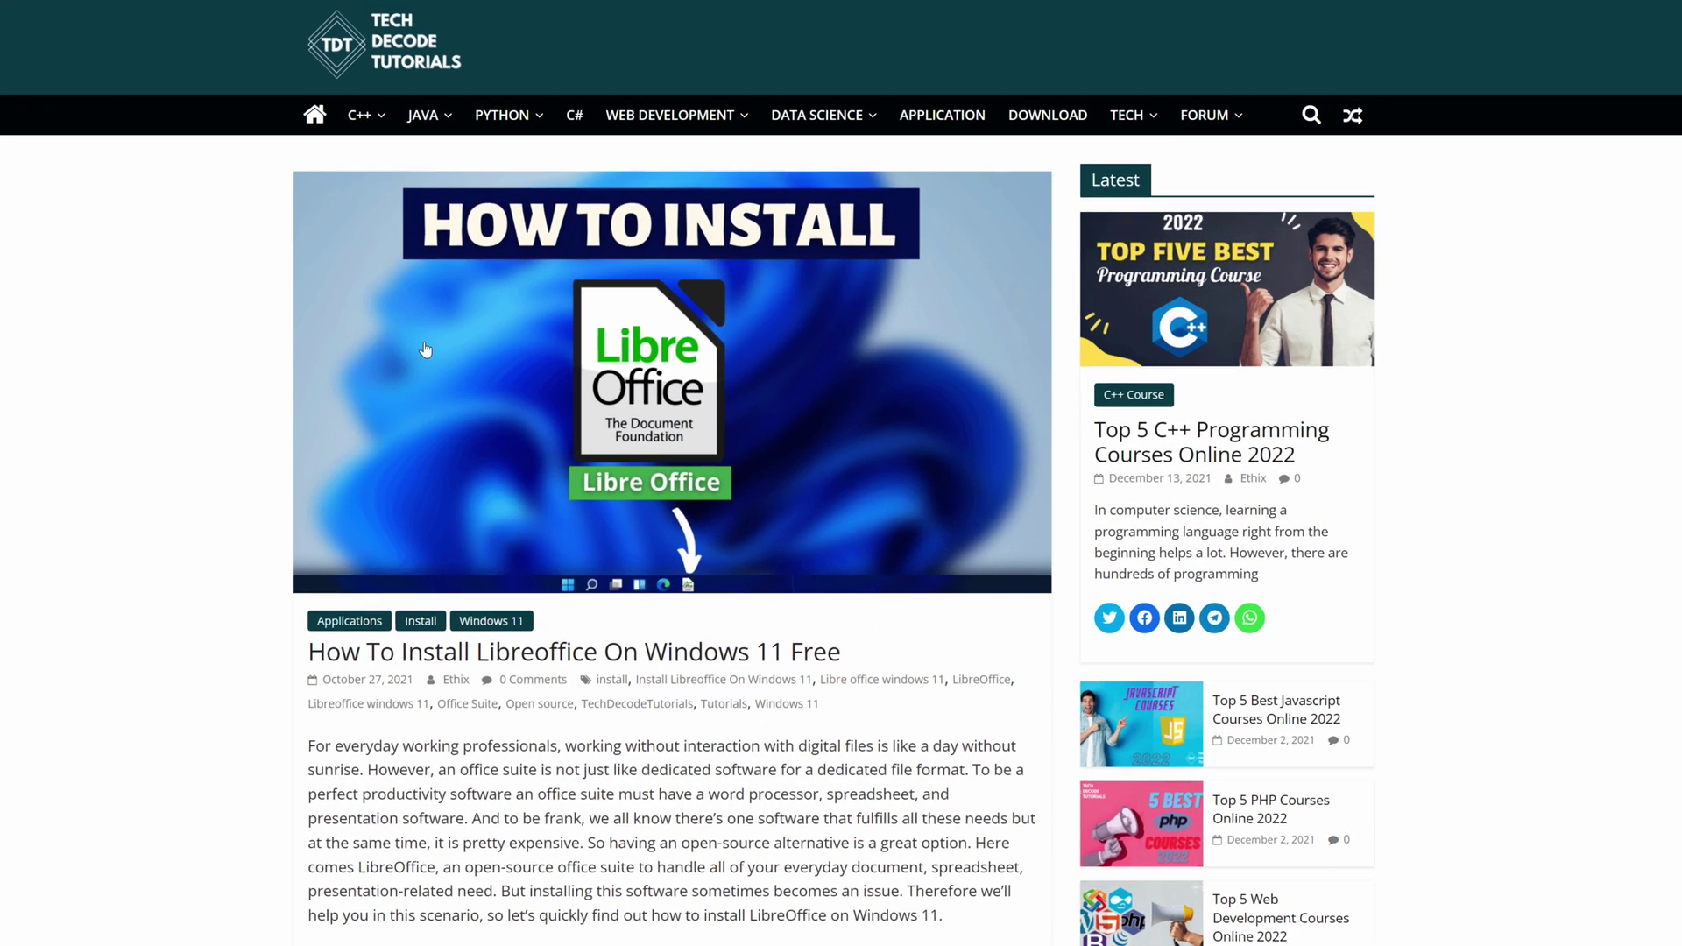
- Scroll the Links note in Notepad, highlighting the Step 1 and Step 2 headings
{"action": "scroll", "coordinate": [421, 350], "scroll_direction": "down", "scroll_amount": 10}
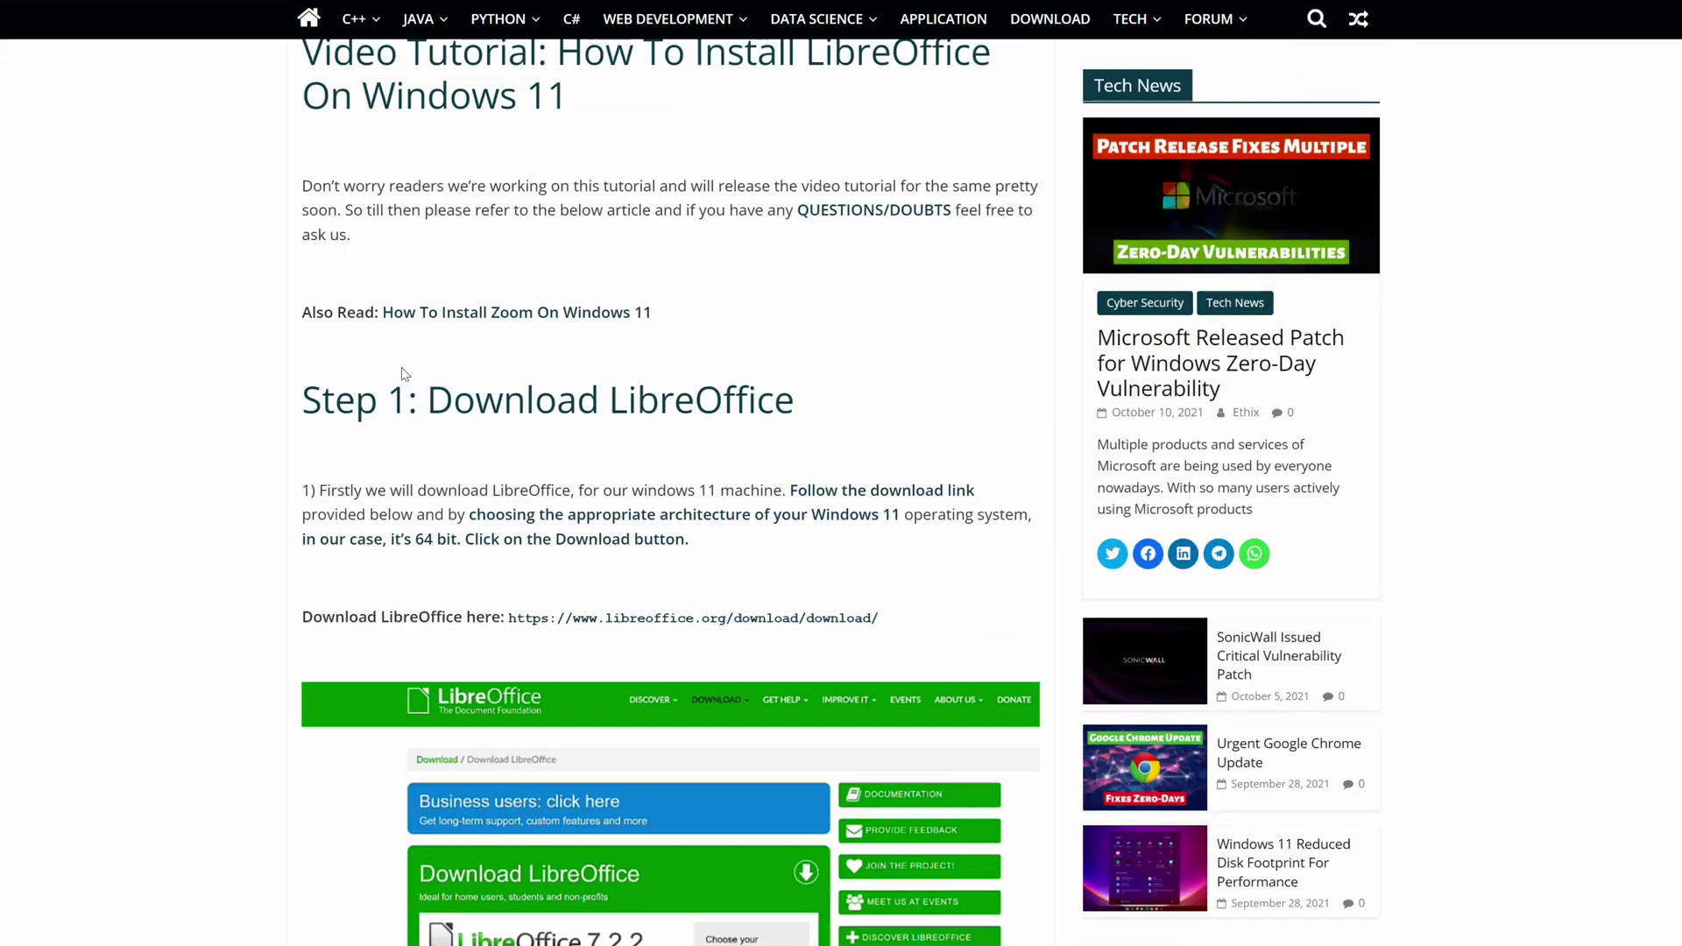
{"action": "left_click_drag", "start_coordinate": [307, 393], "coordinate": [796, 396]}
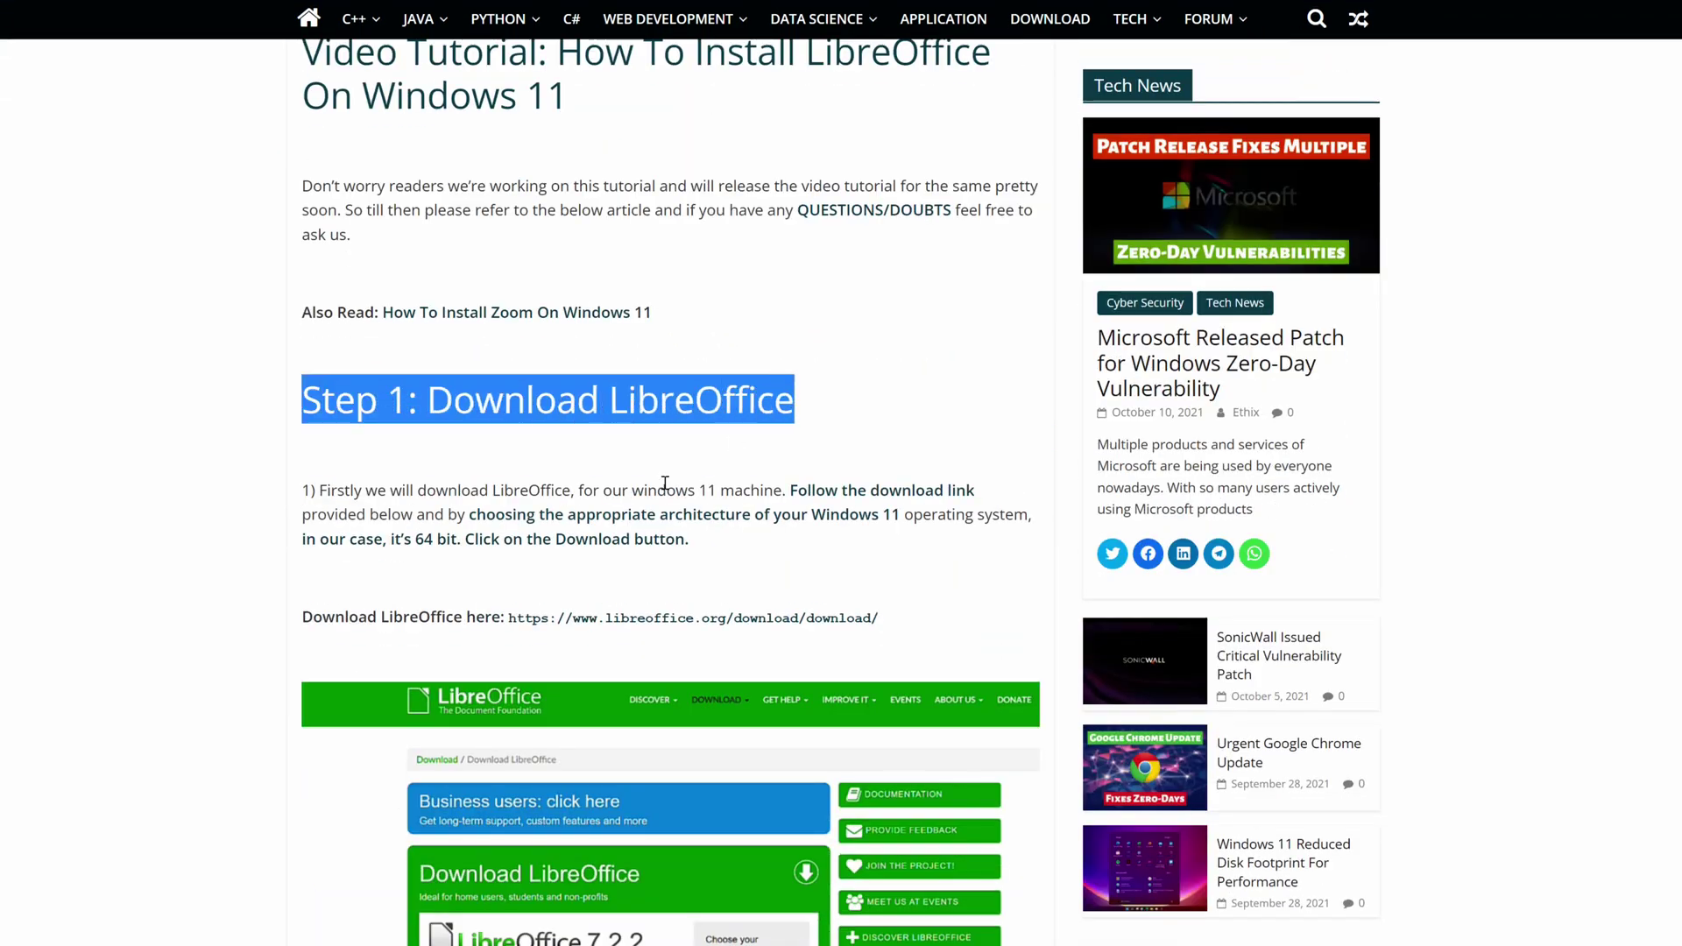
{"action": "scroll", "coordinate": [664, 482], "scroll_direction": "down", "scroll_amount": 9}
{"action": "left_click_drag", "start_coordinate": [307, 403], "coordinate": [994, 405]}
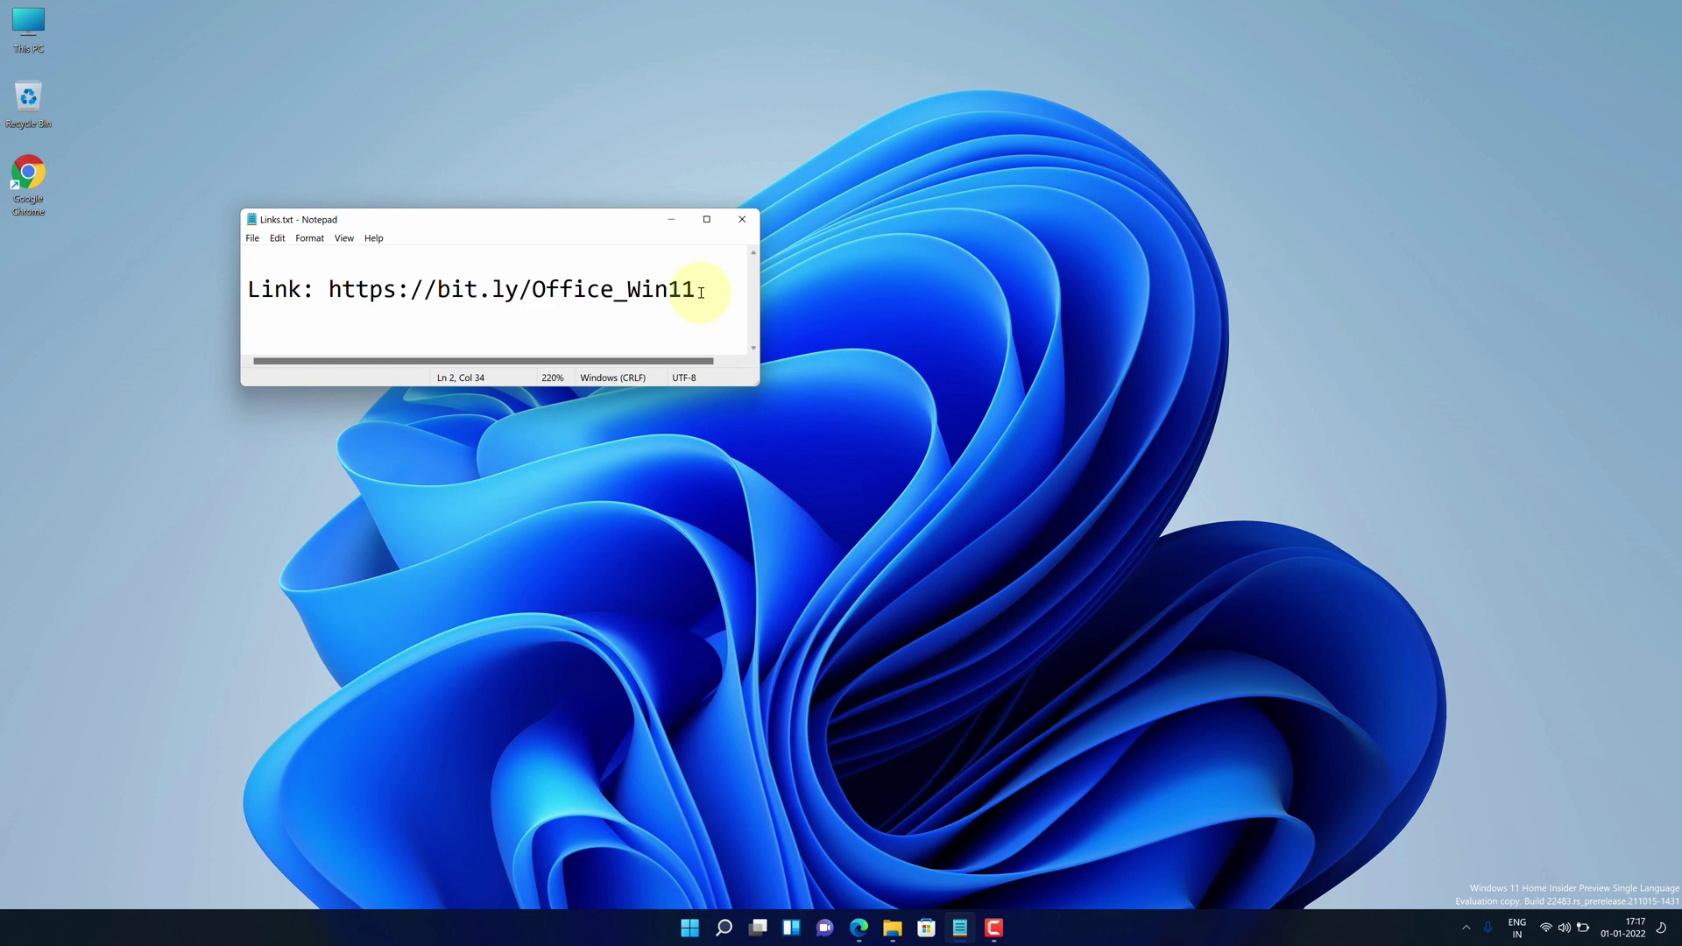
{"action": "left_click_drag", "start_coordinate": [701, 292], "coordinate": [331, 293]}
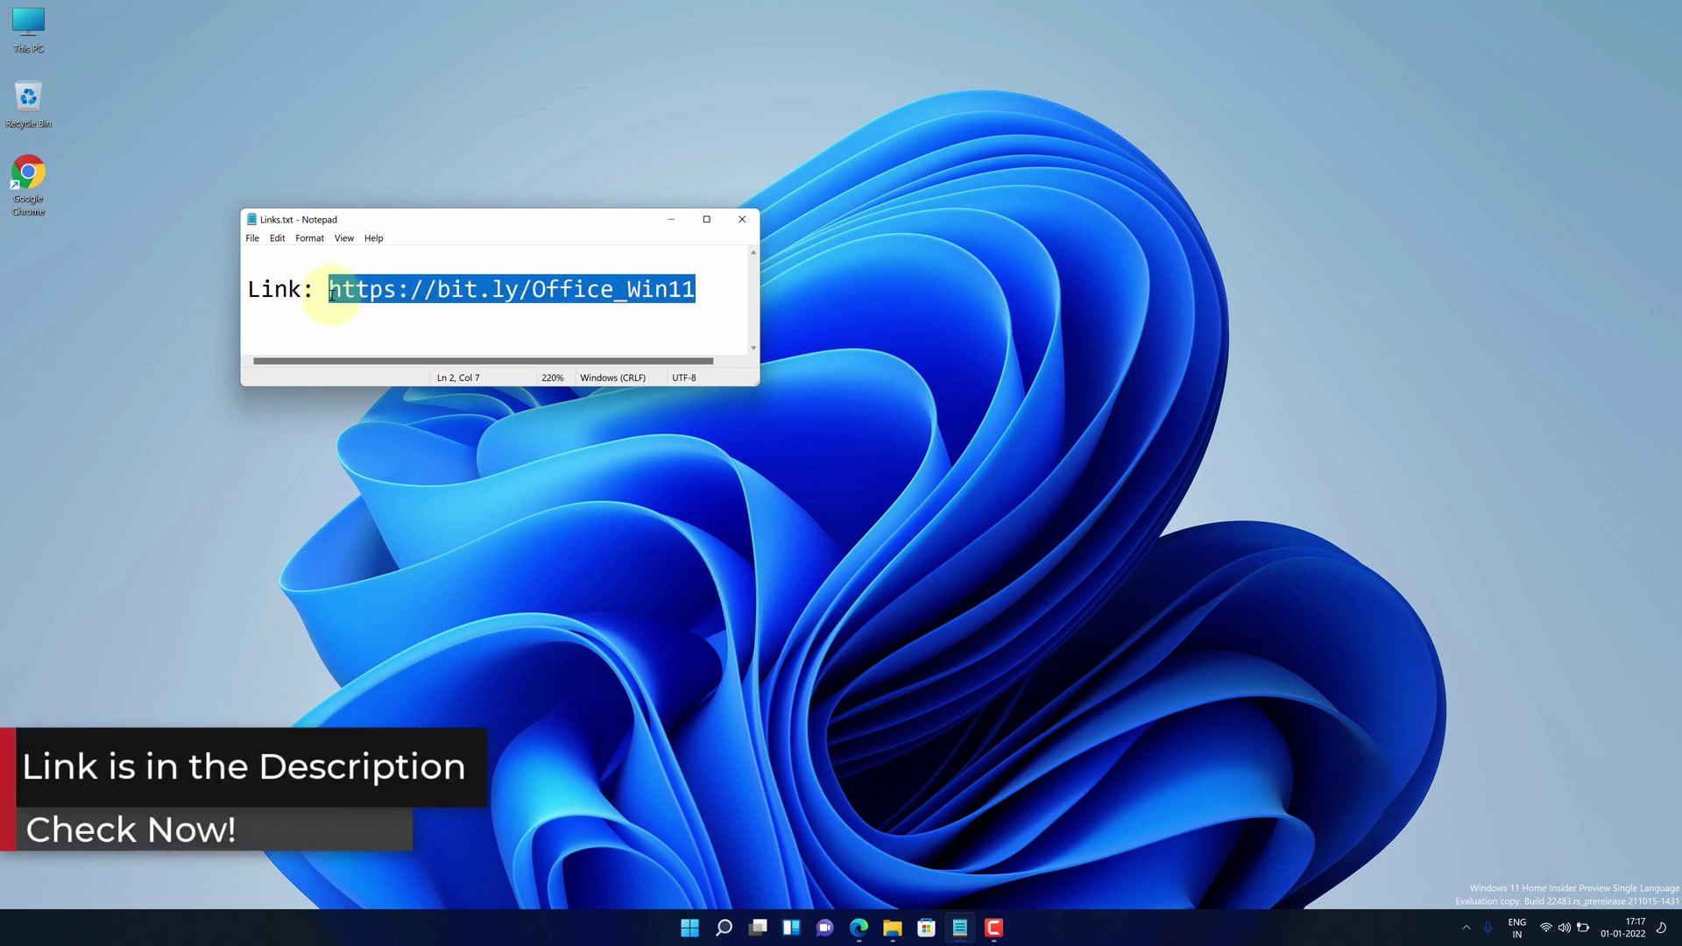
{"action": "right_click", "coordinate": [331, 292]}
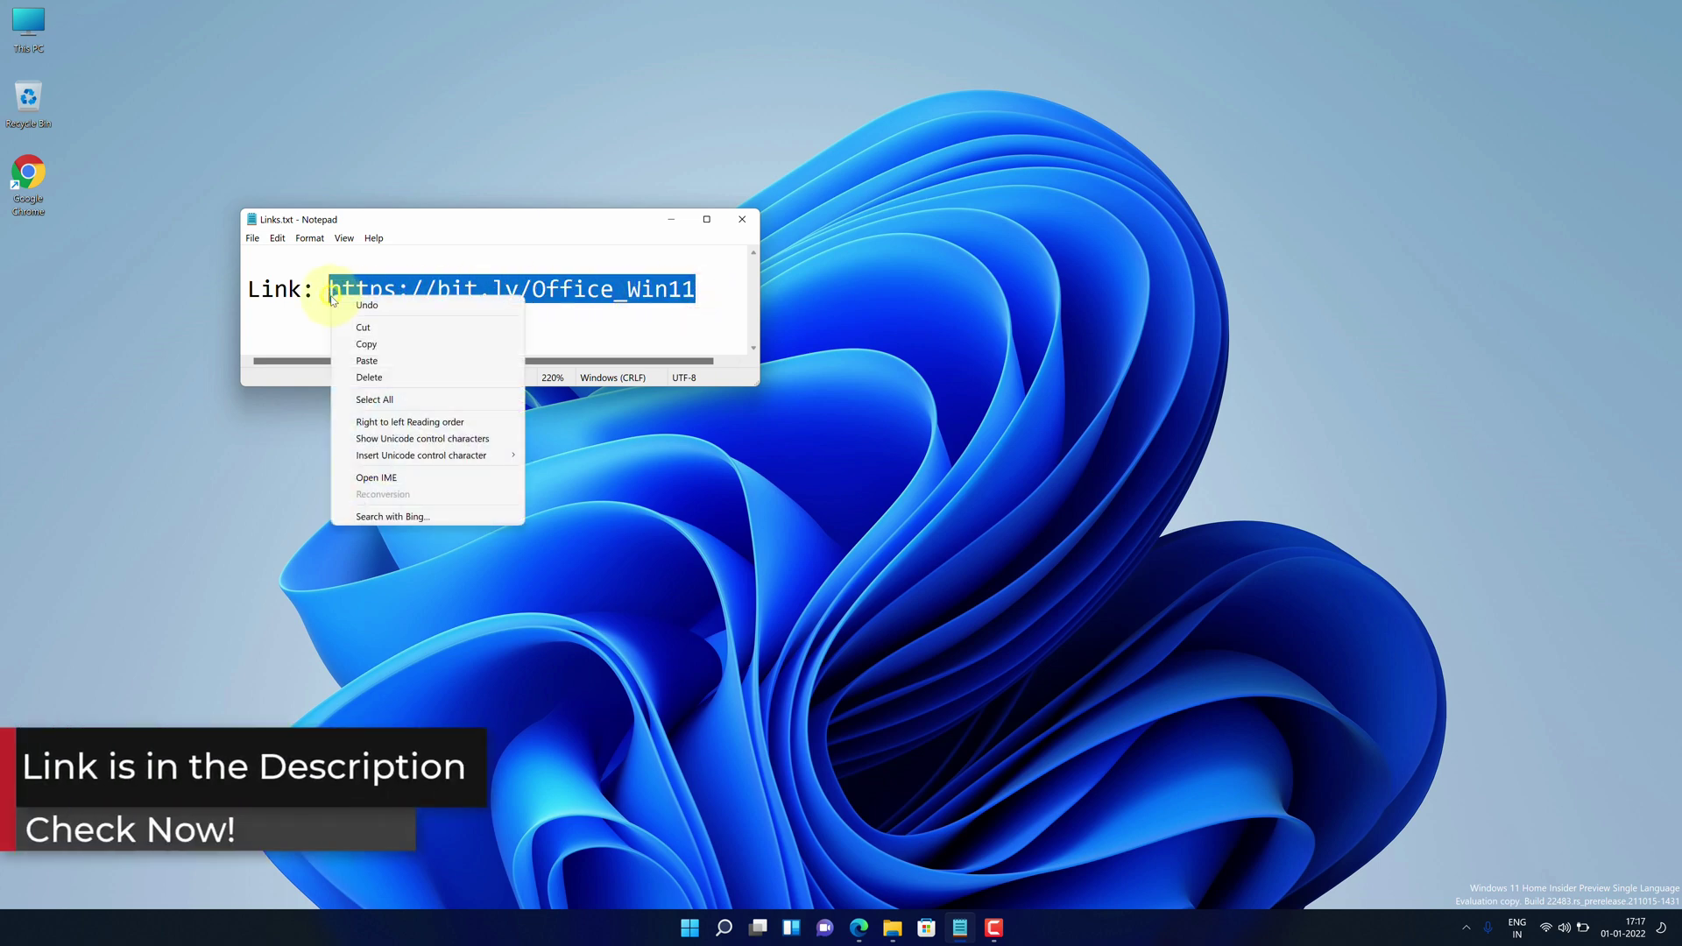
{"action": "left_click", "coordinate": [352, 345]}
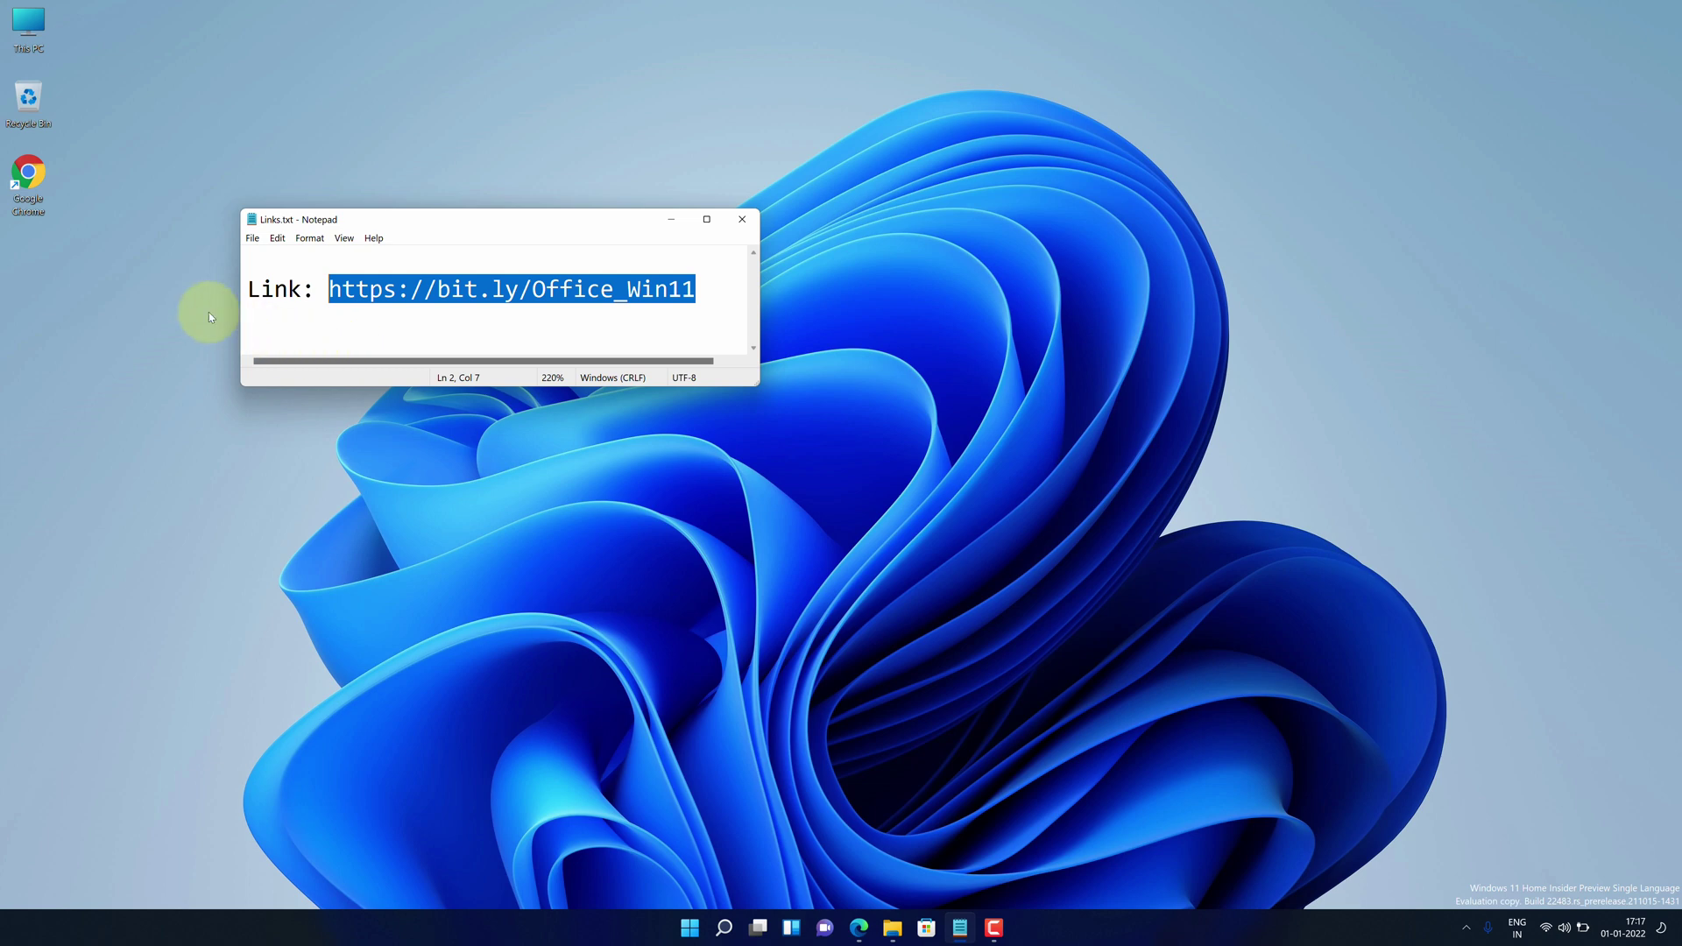
- Launch Chrome and load the pasted tutorial link
{"action": "double_click", "coordinate": [24, 192]}
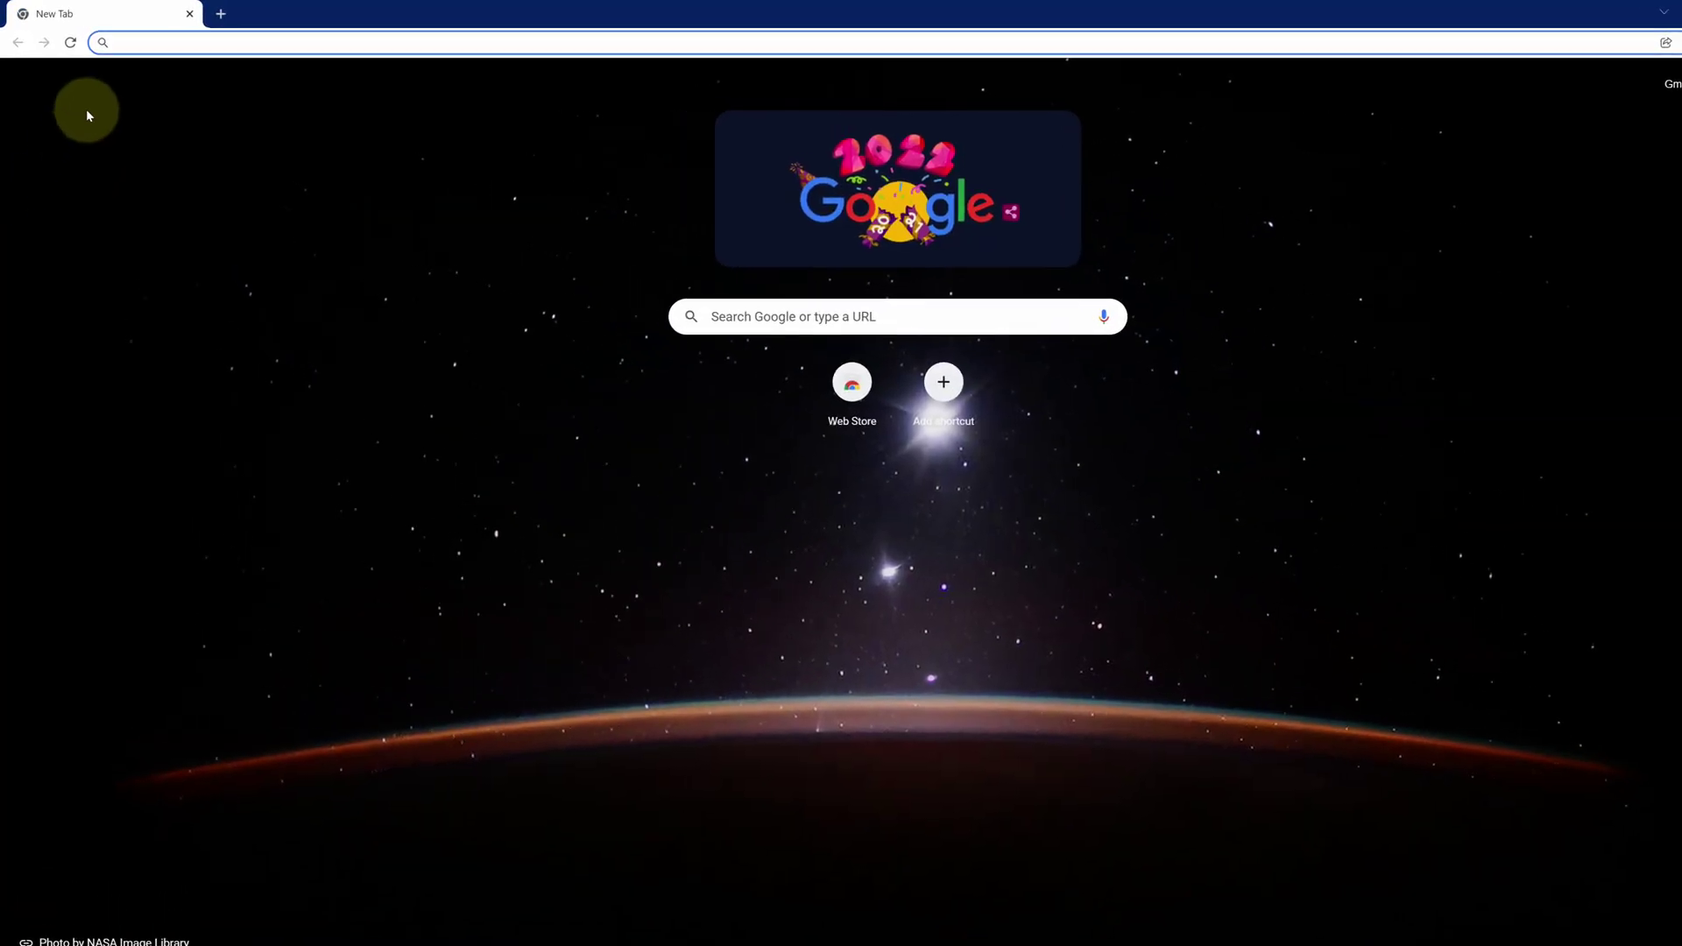
{"action": "right_click", "coordinate": [132, 42]}
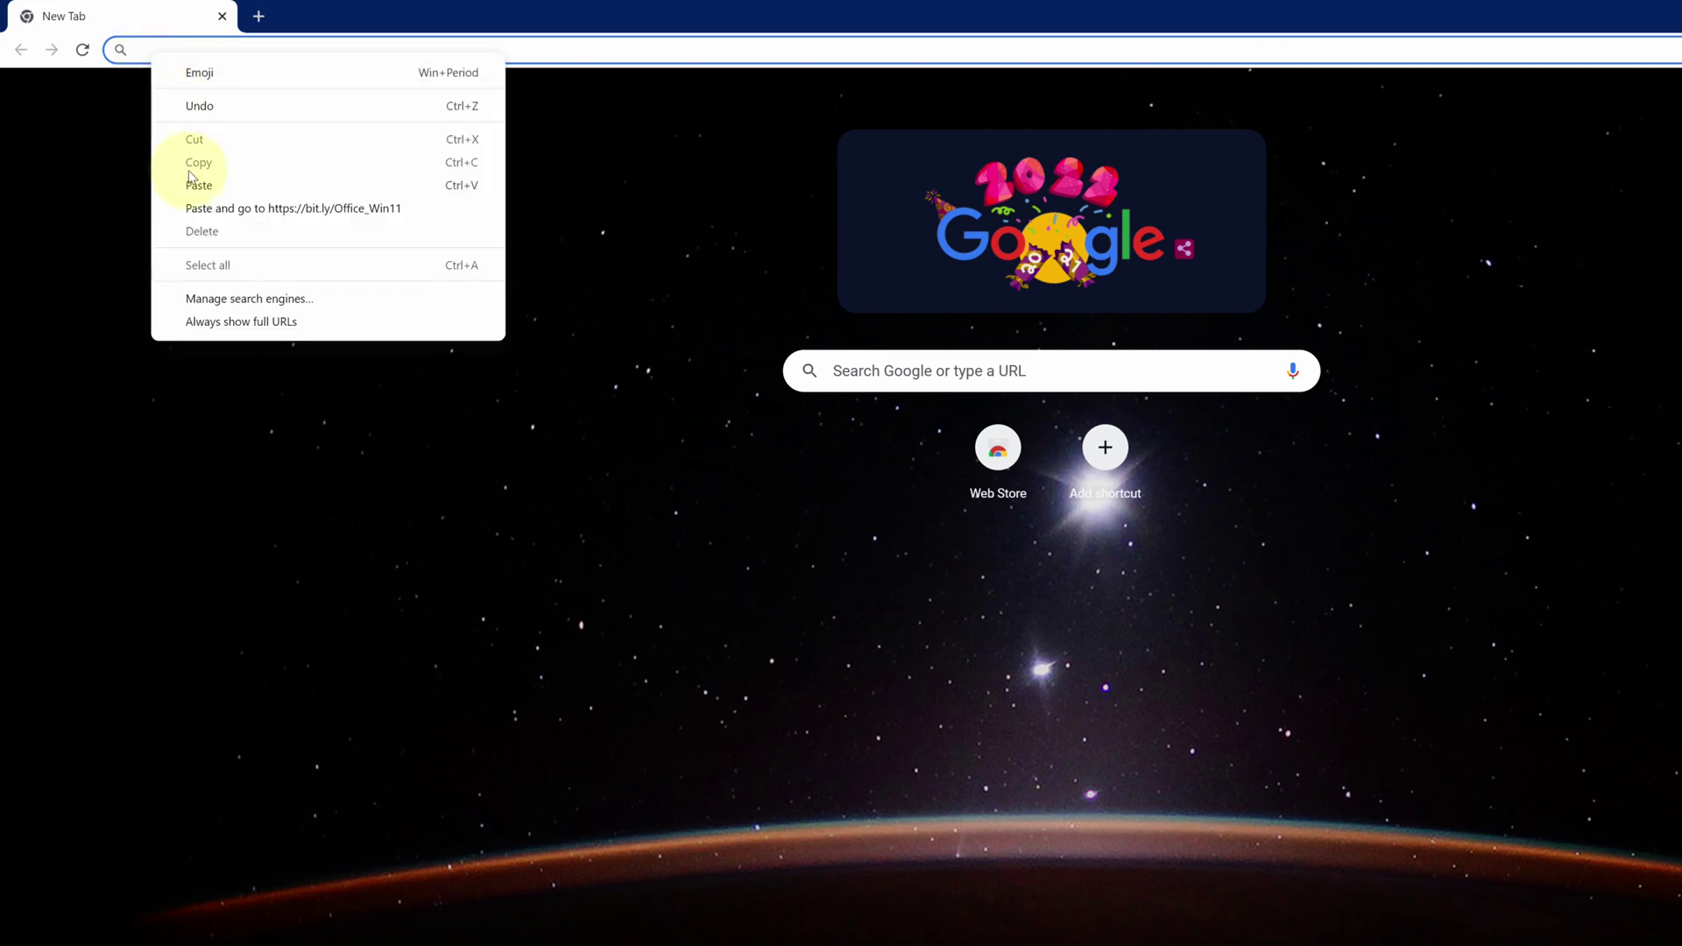
{"action": "left_click", "coordinate": [196, 185]}
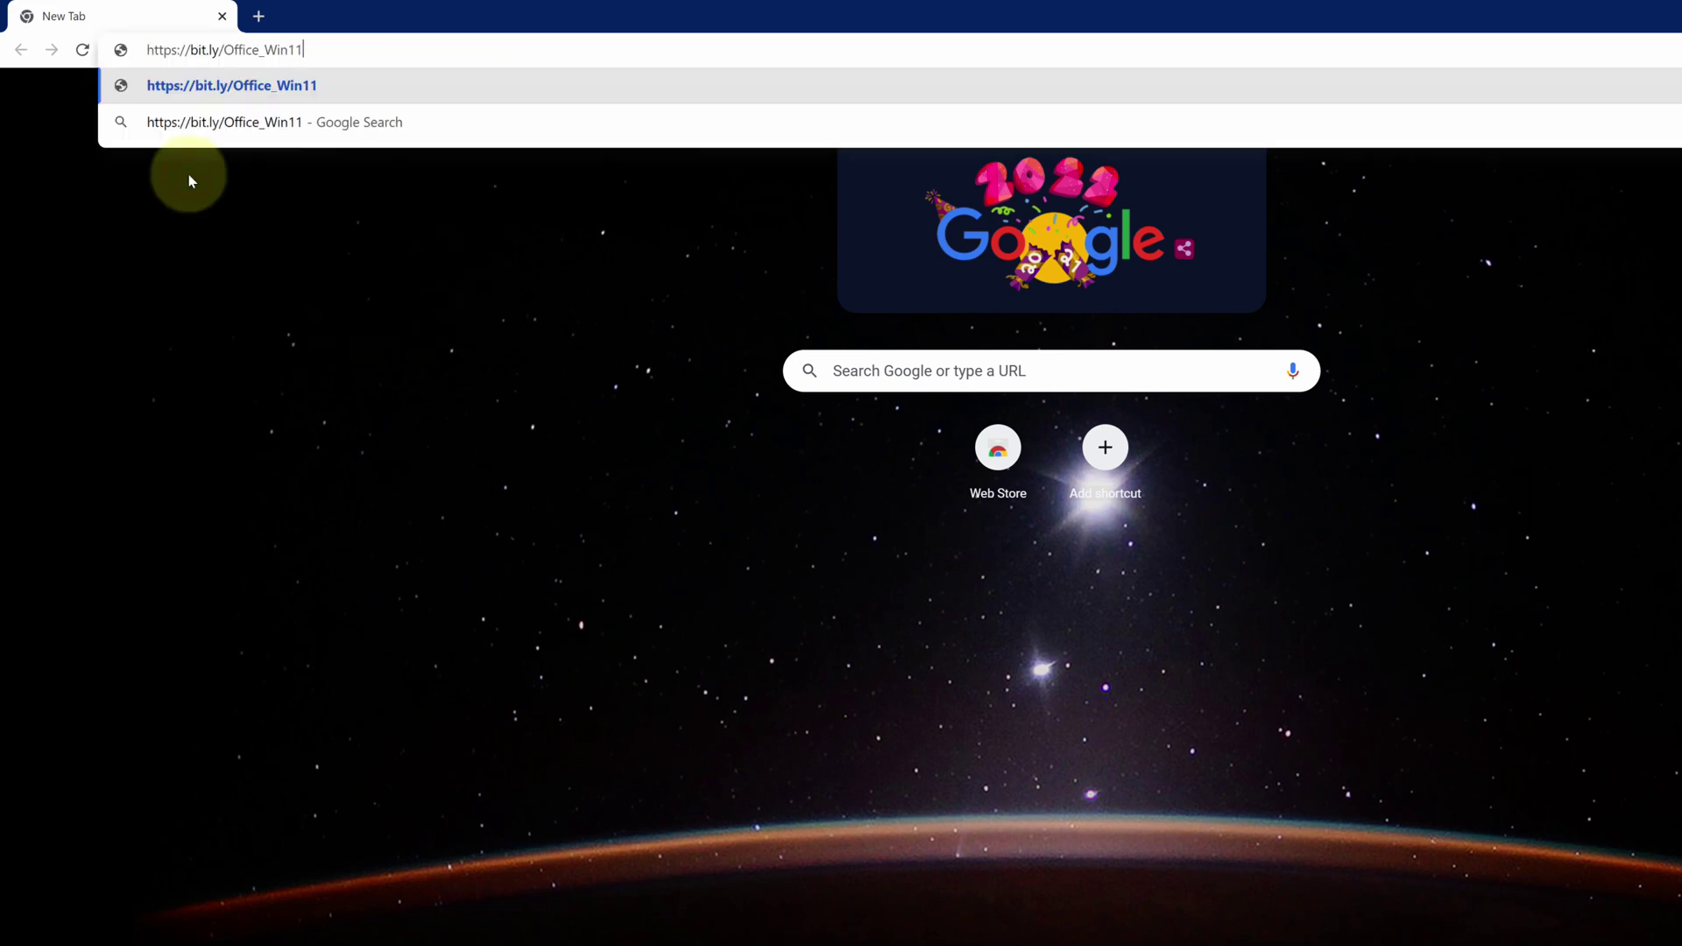
{"action": "key", "text": "Return"}
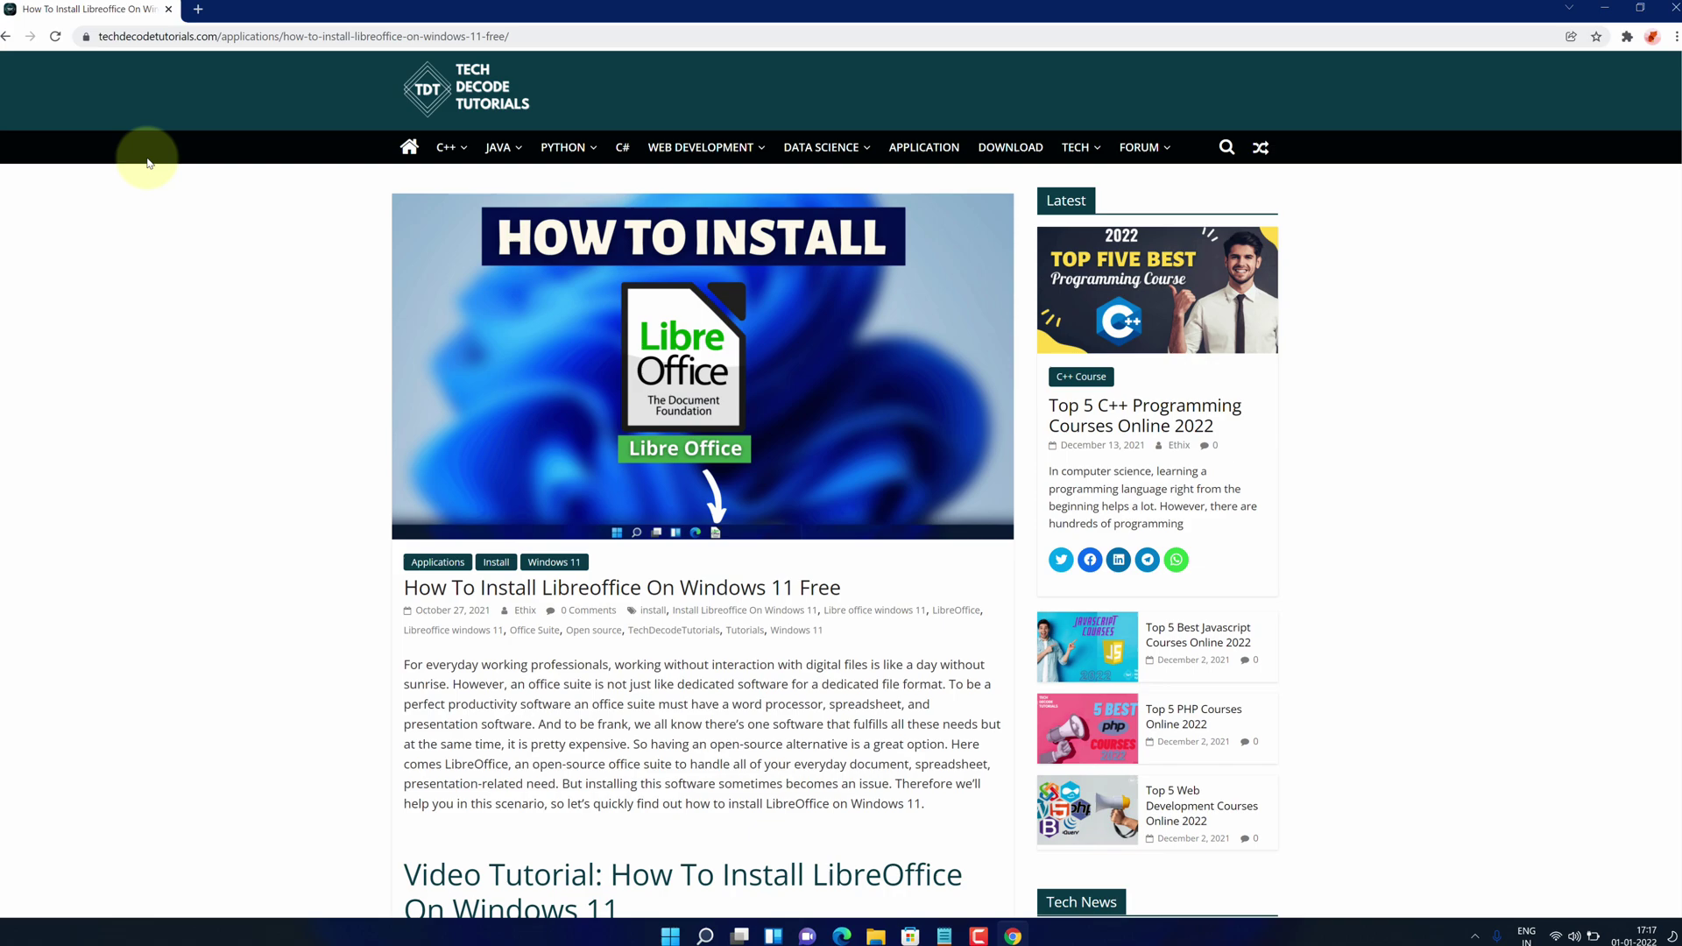
- Find the Step 1: Download LibreOffice section and follow its libreoffice.org download link
{"action": "scroll", "coordinate": [500, 333], "scroll_direction": "down", "scroll_amount": 6}
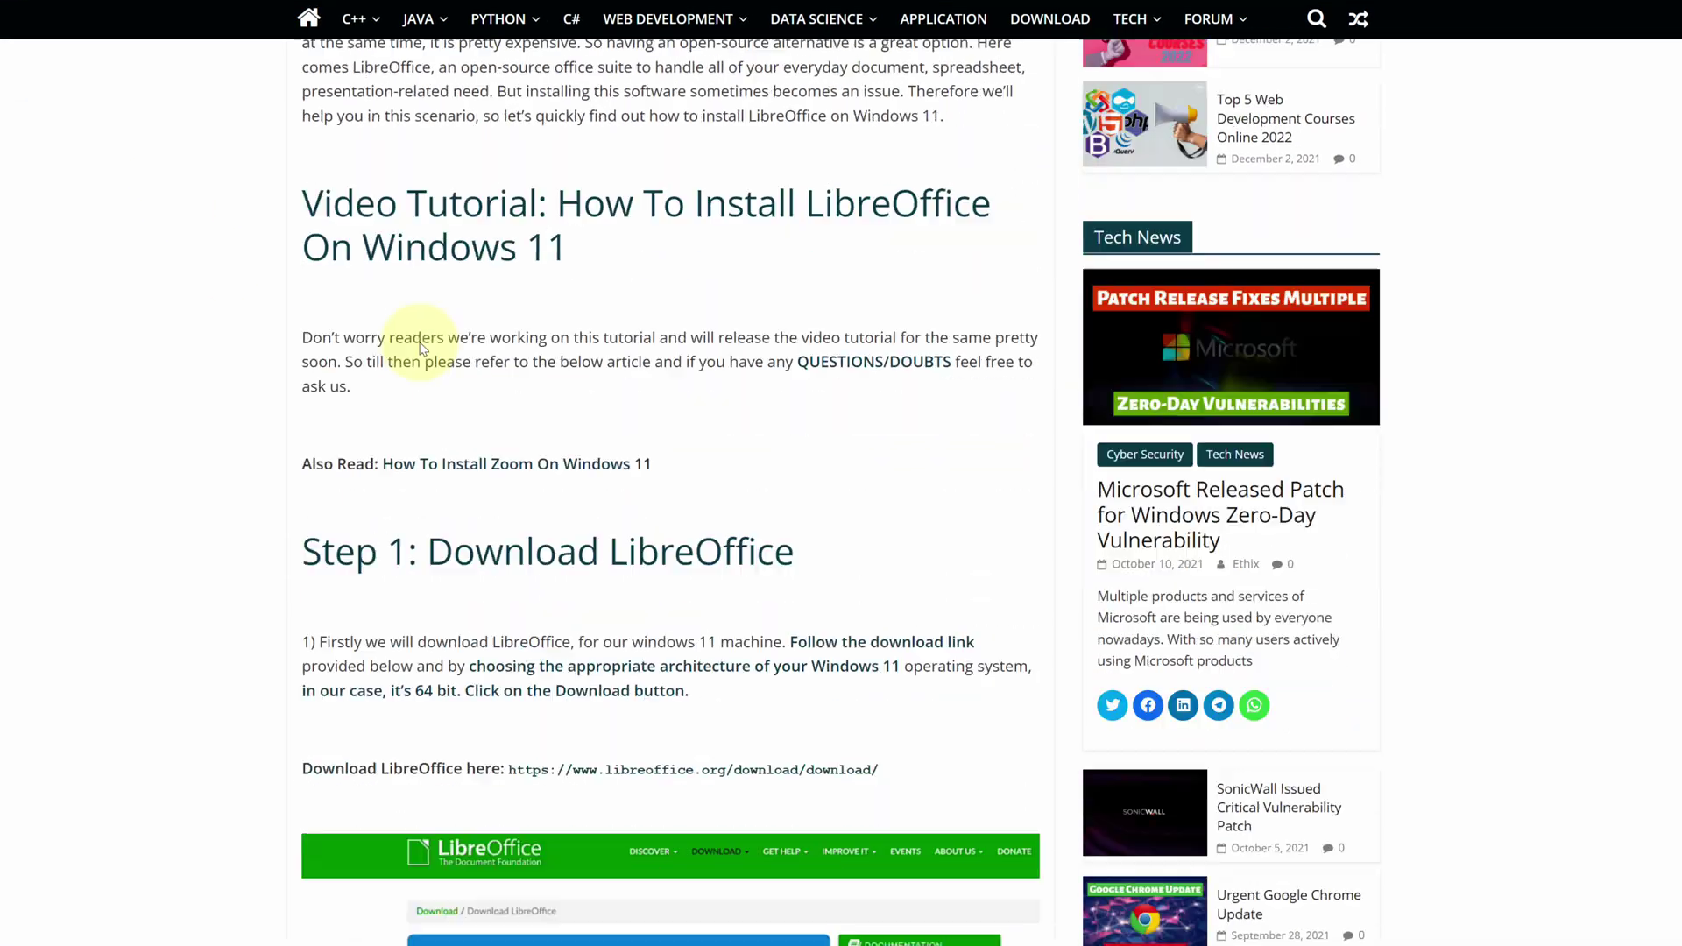
{"action": "scroll", "coordinate": [421, 348], "scroll_direction": "down", "scroll_amount": 2}
{"action": "left_click_drag", "start_coordinate": [306, 394], "coordinate": [710, 462]}
{"action": "scroll", "coordinate": [665, 482], "scroll_direction": "down", "scroll_amount": 10}
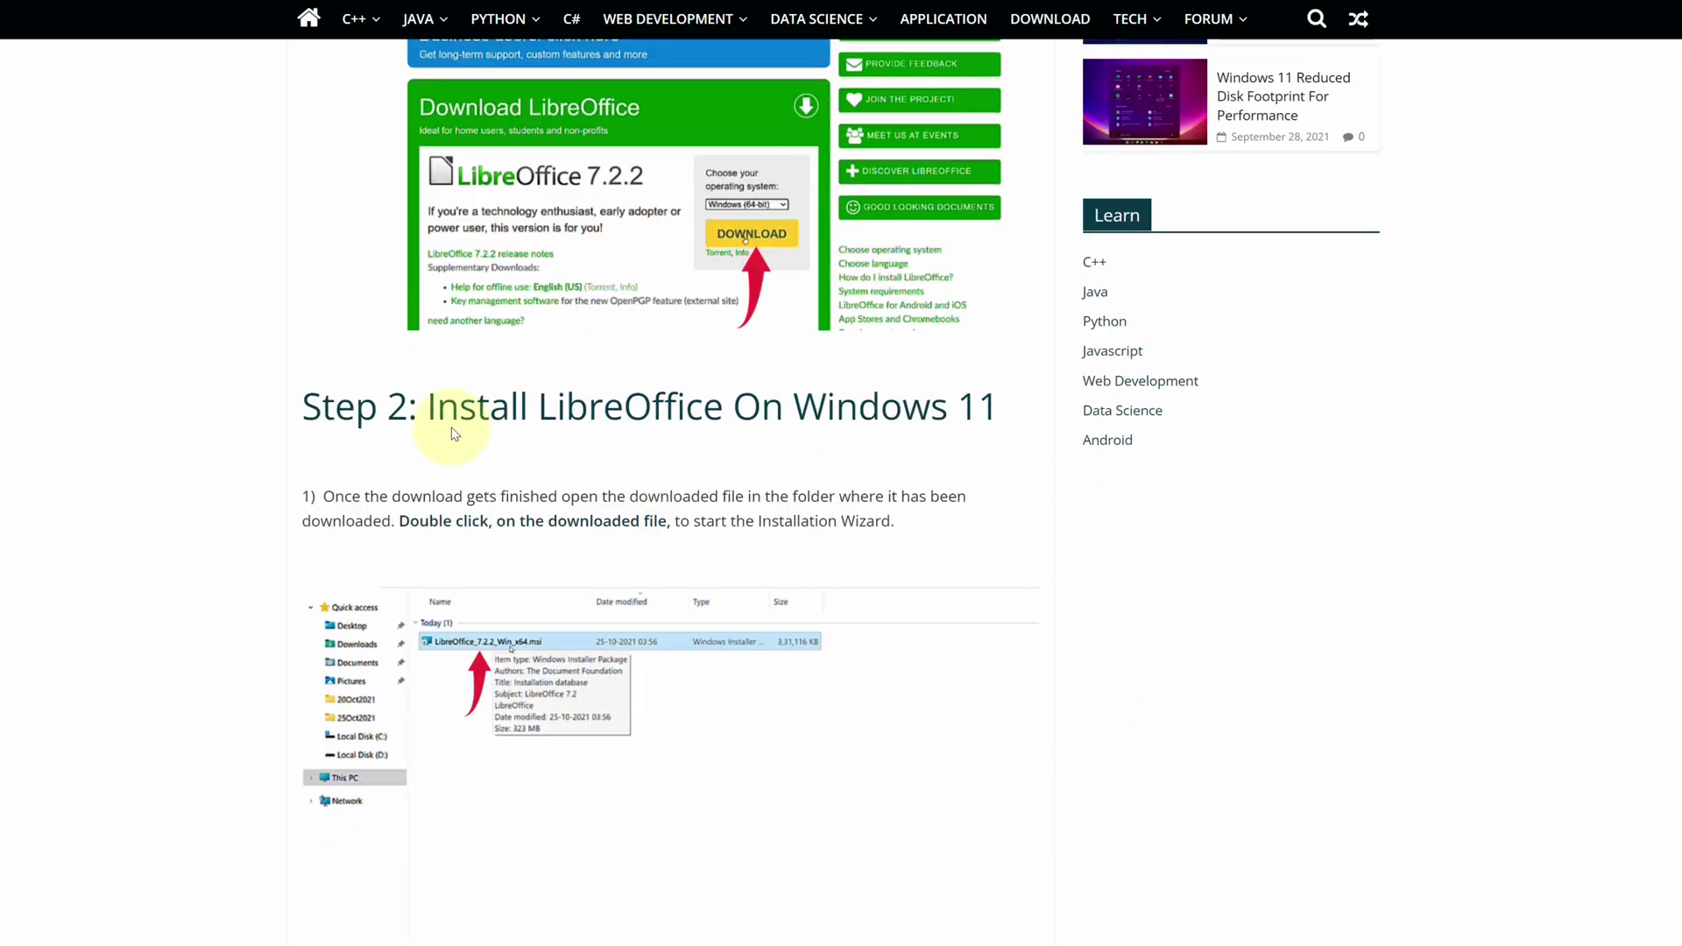
{"action": "left_click_drag", "start_coordinate": [342, 403], "coordinate": [973, 402]}
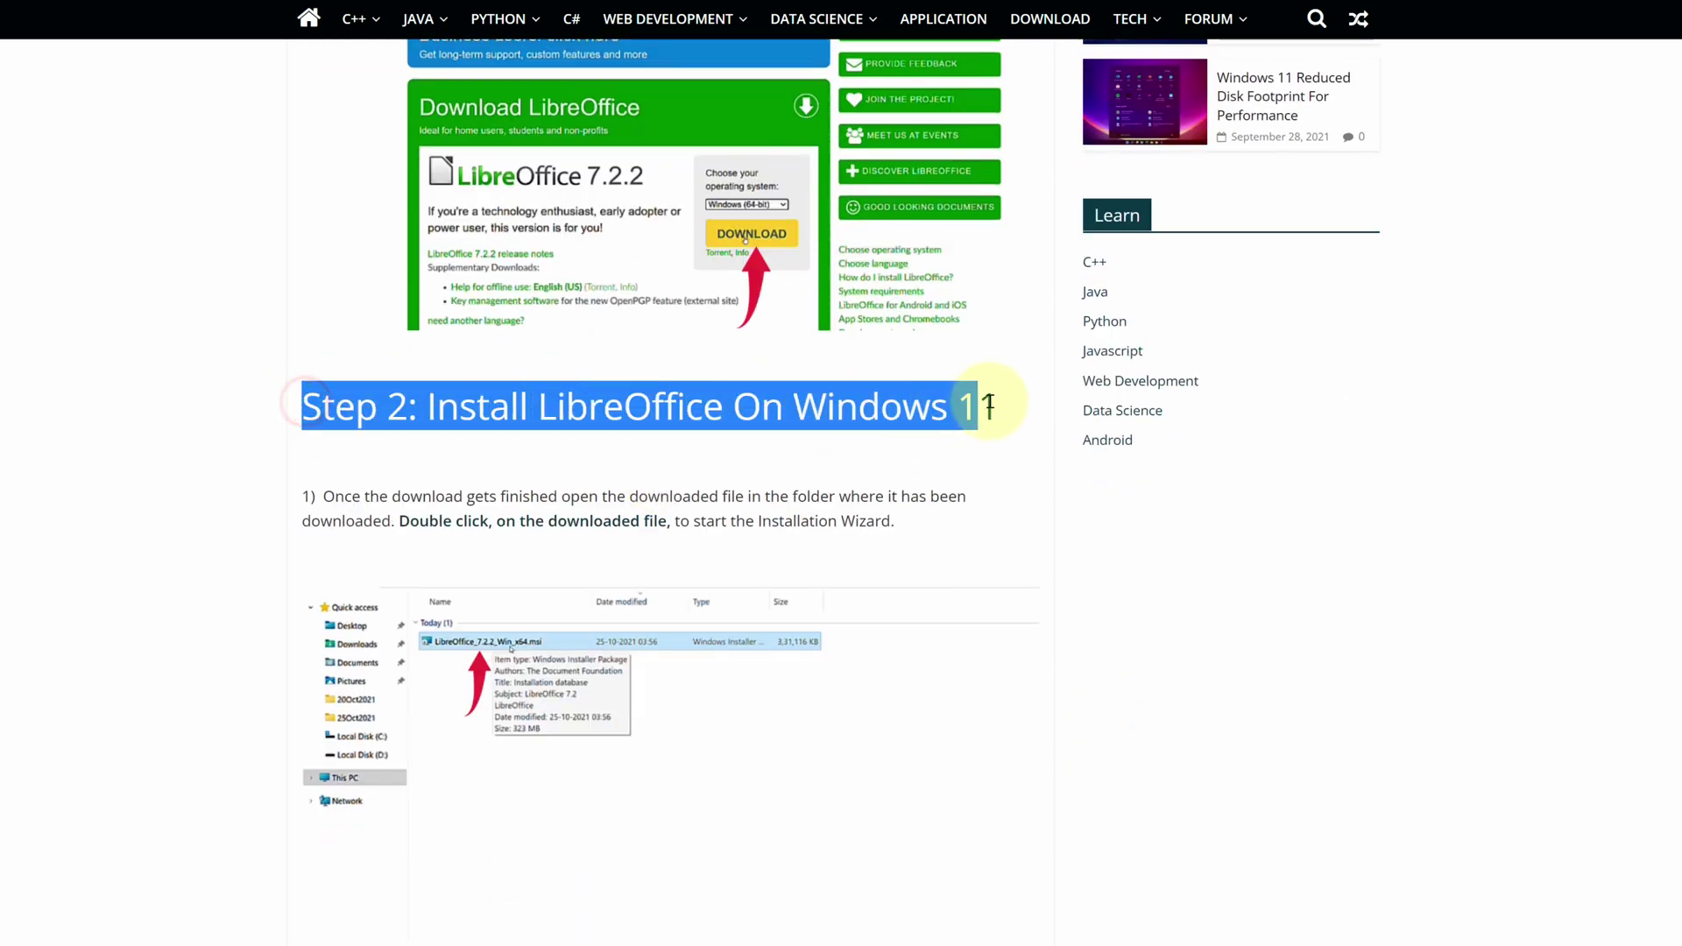
{"action": "scroll", "coordinate": [575, 501], "scroll_direction": "up", "scroll_amount": 9}
{"action": "scroll", "coordinate": [561, 486], "scroll_direction": "up", "scroll_amount": 1}
{"action": "scroll", "coordinate": [438, 411], "scroll_direction": "down", "scroll_amount": 1}
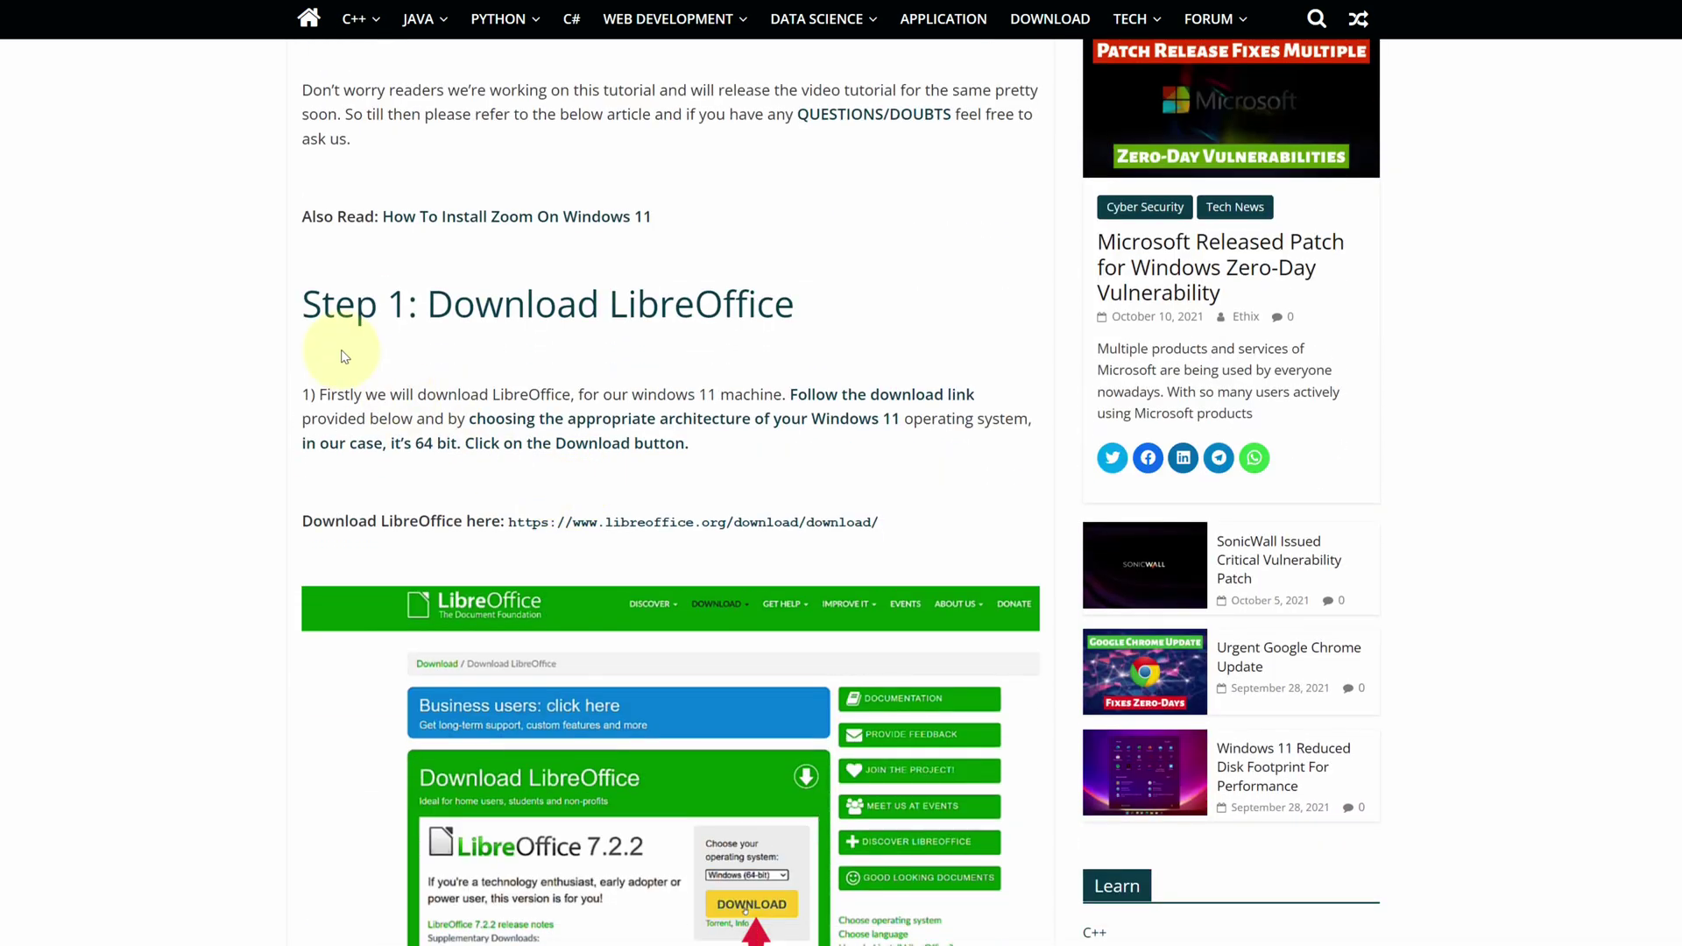
{"action": "left_click_drag", "start_coordinate": [304, 312], "coordinate": [400, 312]}
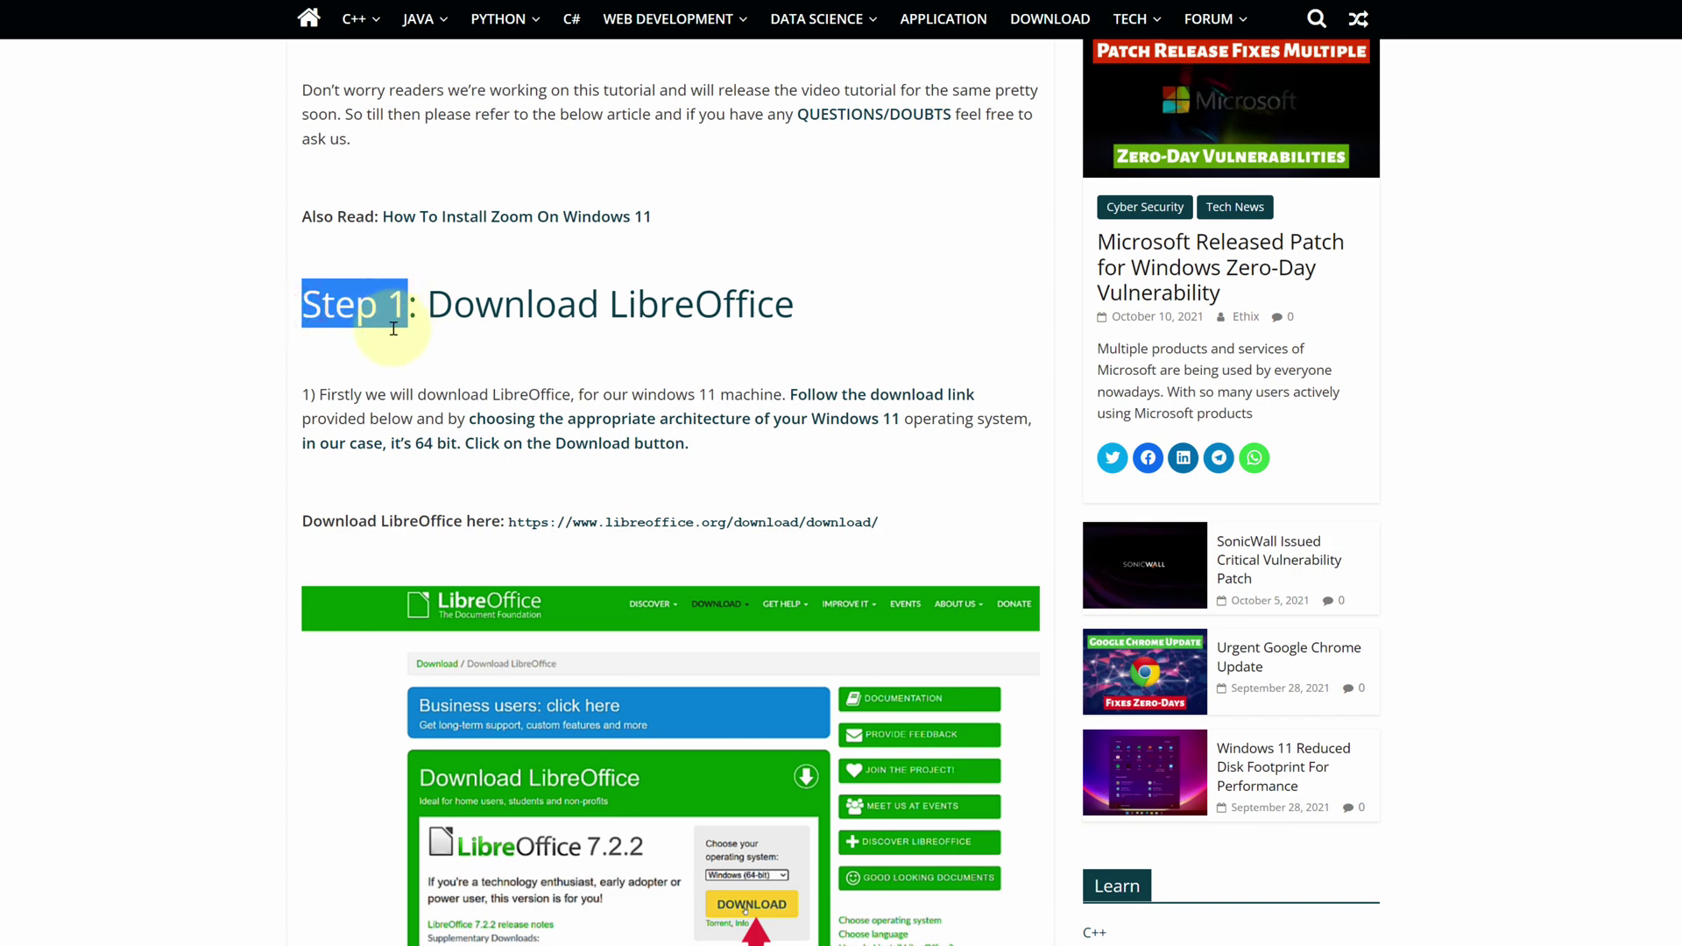
{"action": "left_click_drag", "start_coordinate": [300, 525], "coordinate": [459, 523]}
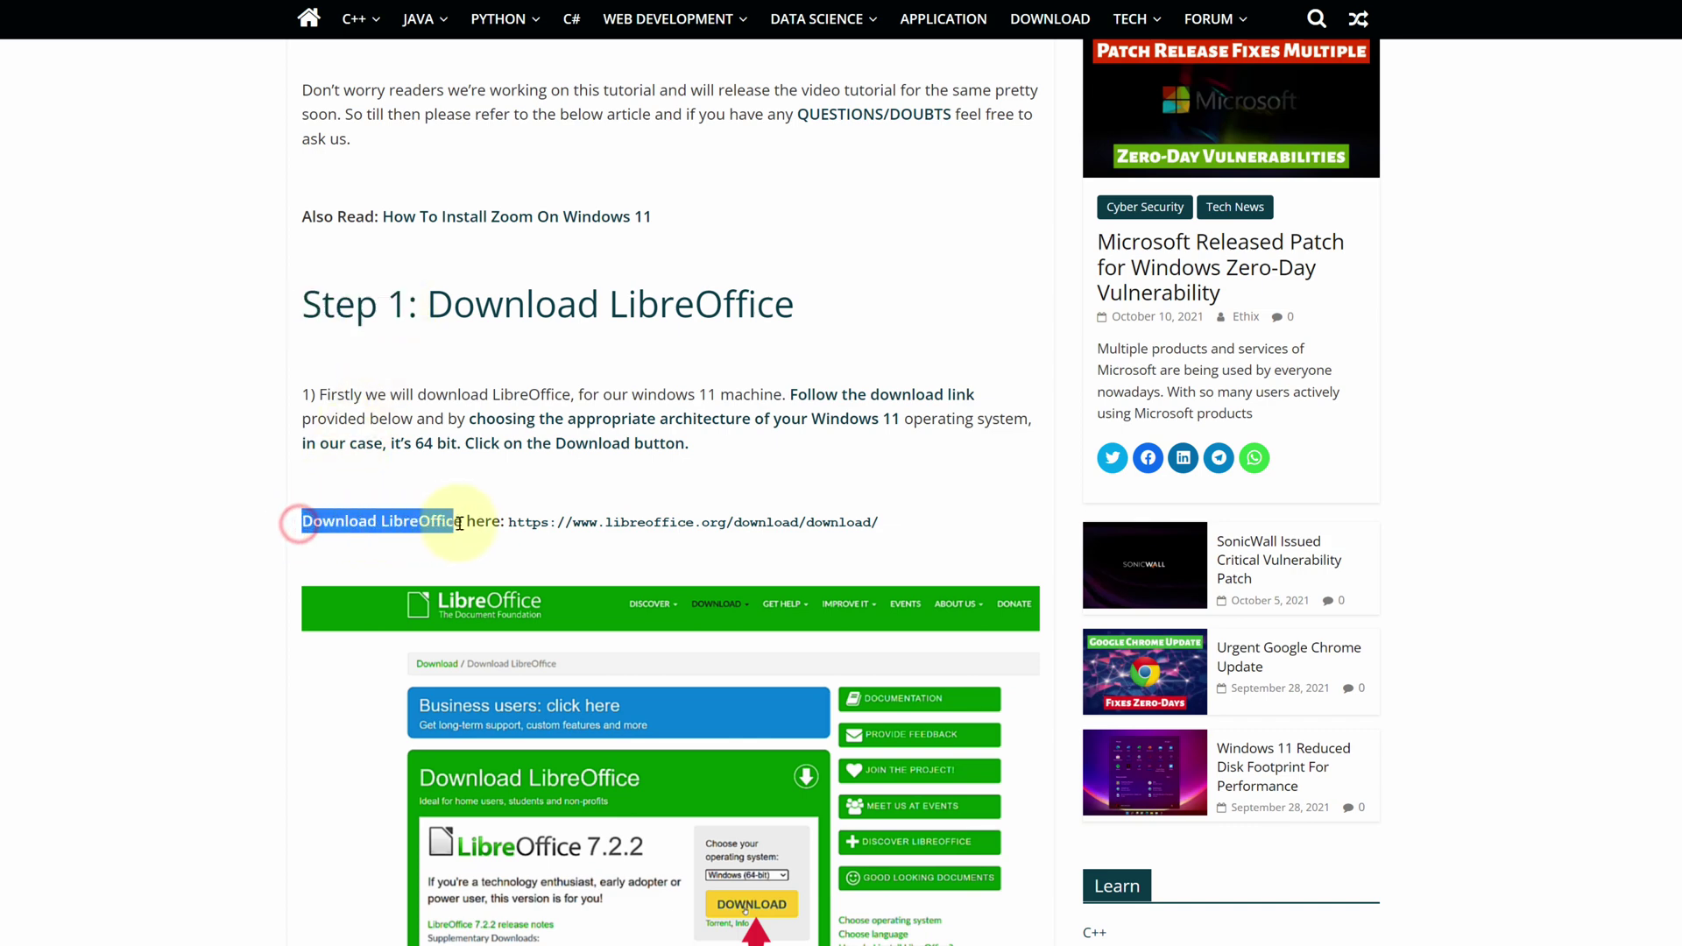
{"action": "left_click", "coordinate": [644, 523]}
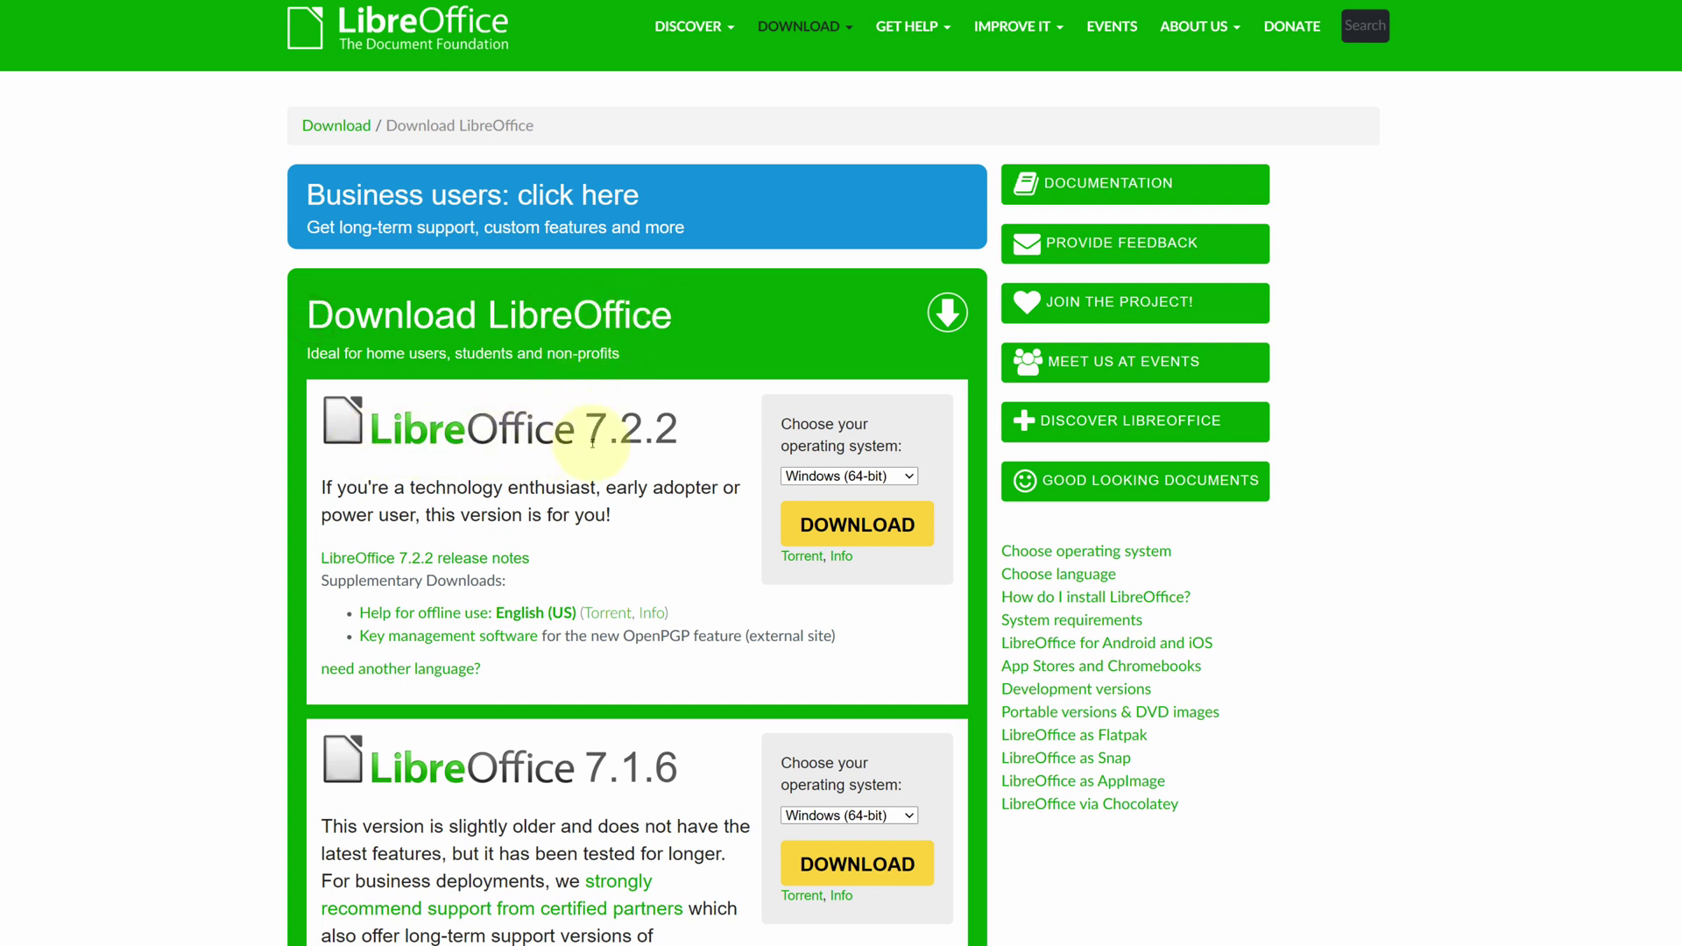
- Keep Windows (64-bit) as the operating system and start the LibreOffice 7.2.2 download
{"action": "left_click", "coordinate": [807, 481]}
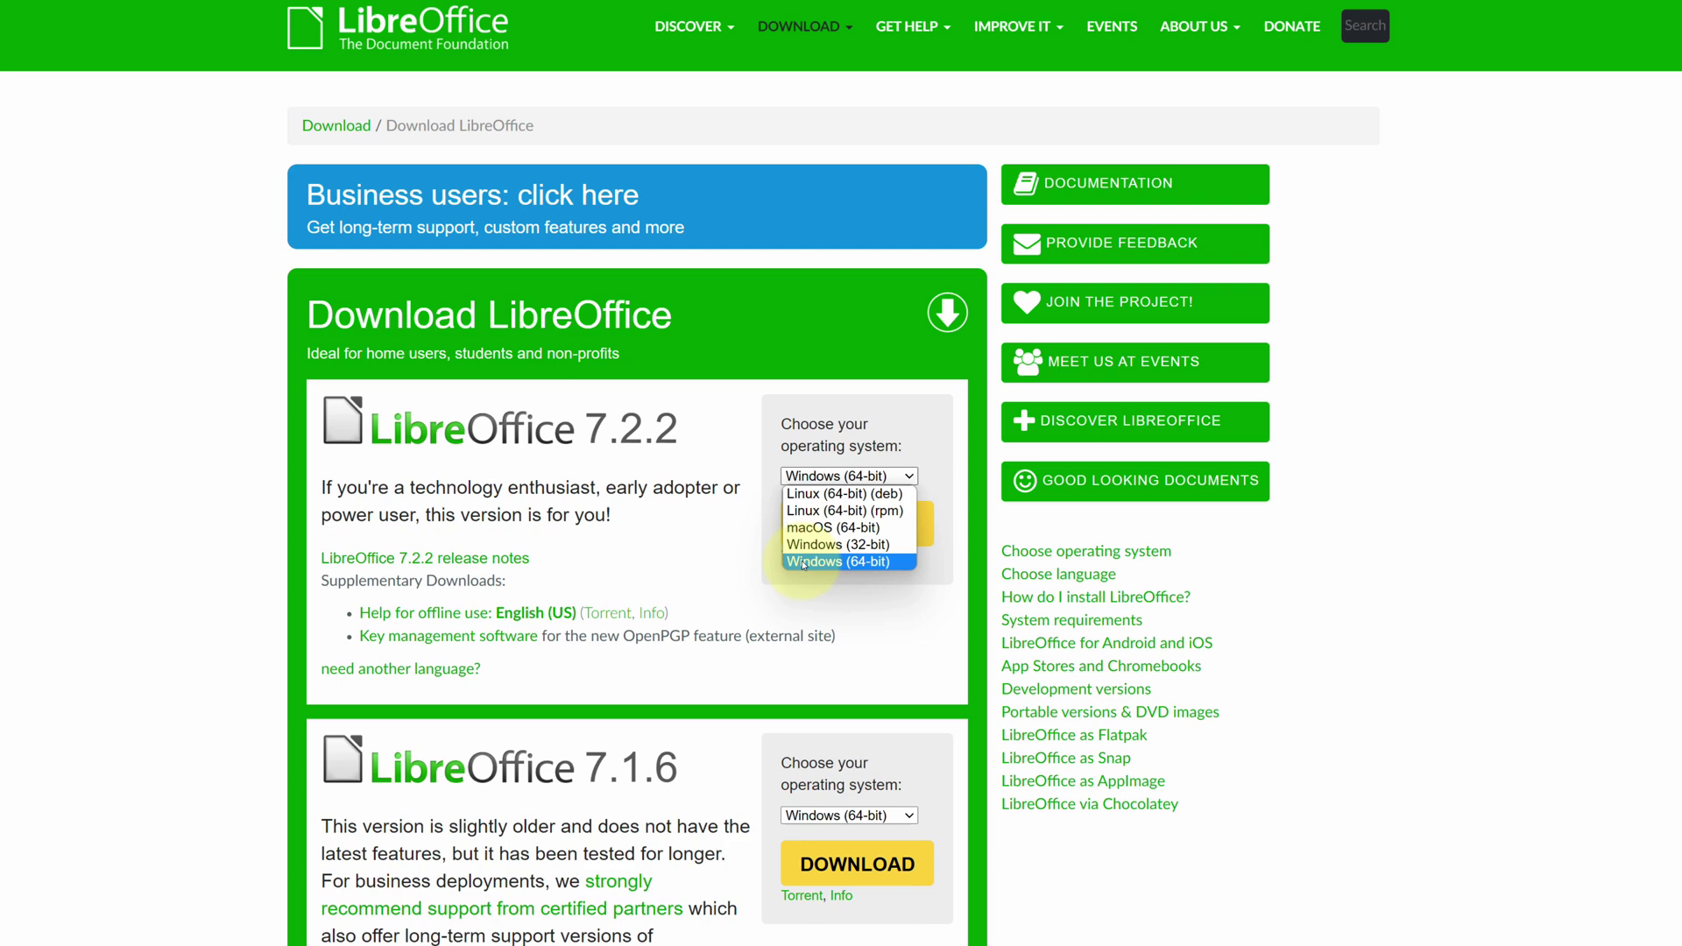
{"action": "left_click", "coordinate": [823, 562]}
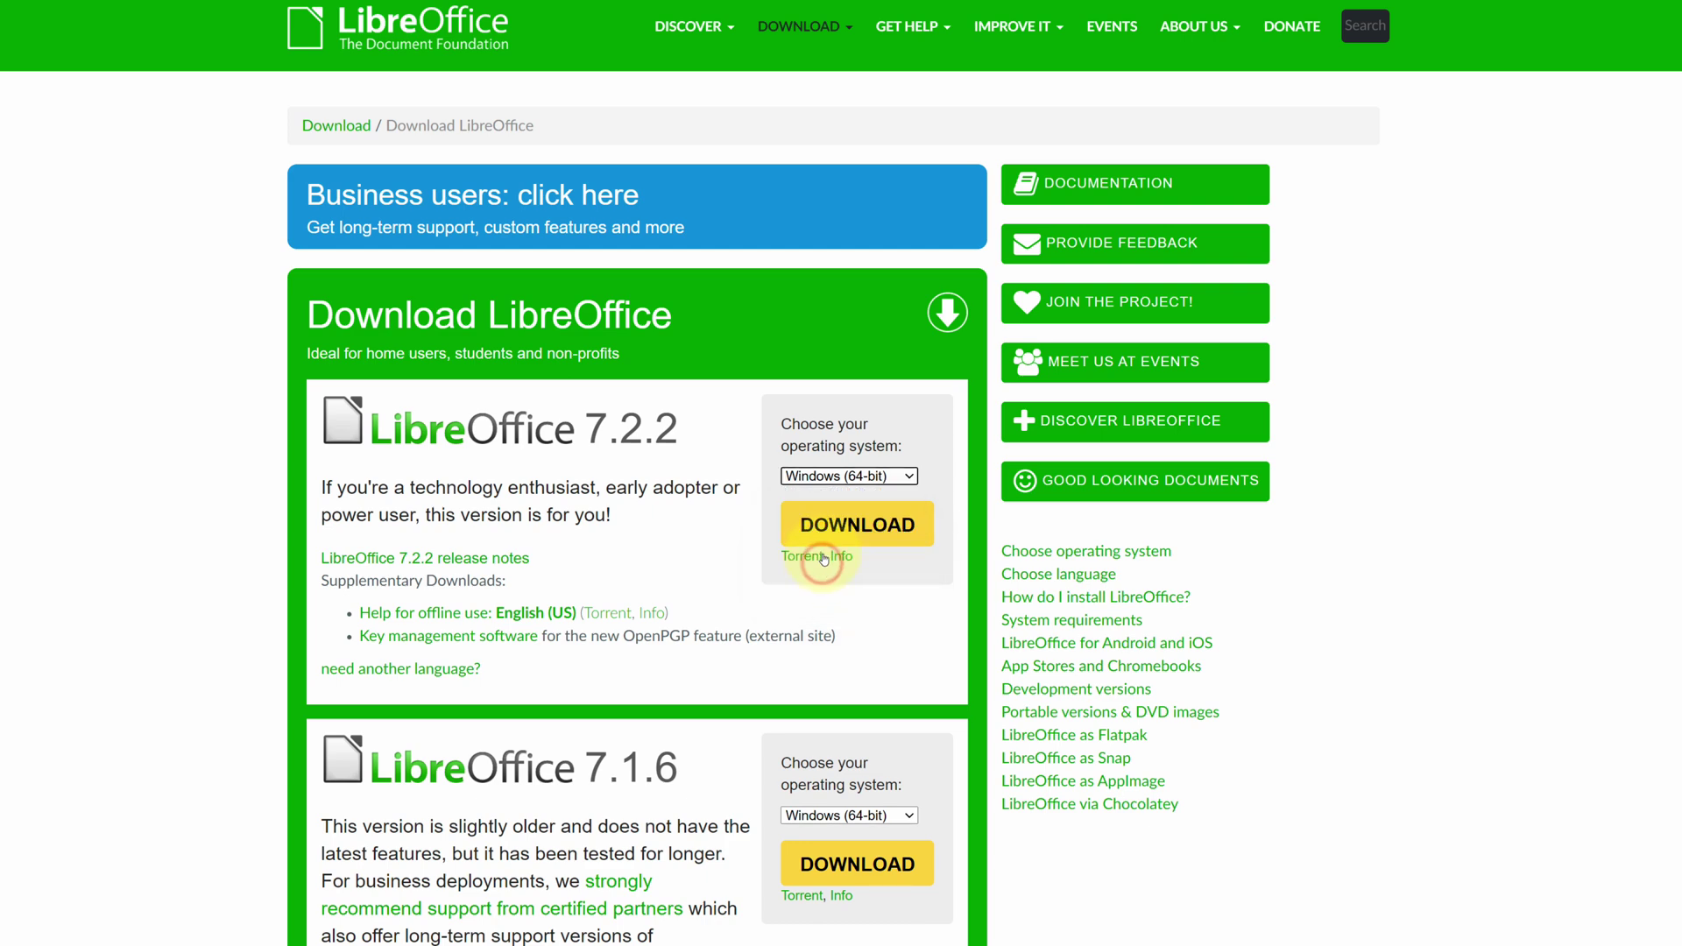
{"action": "left_click", "coordinate": [830, 534]}
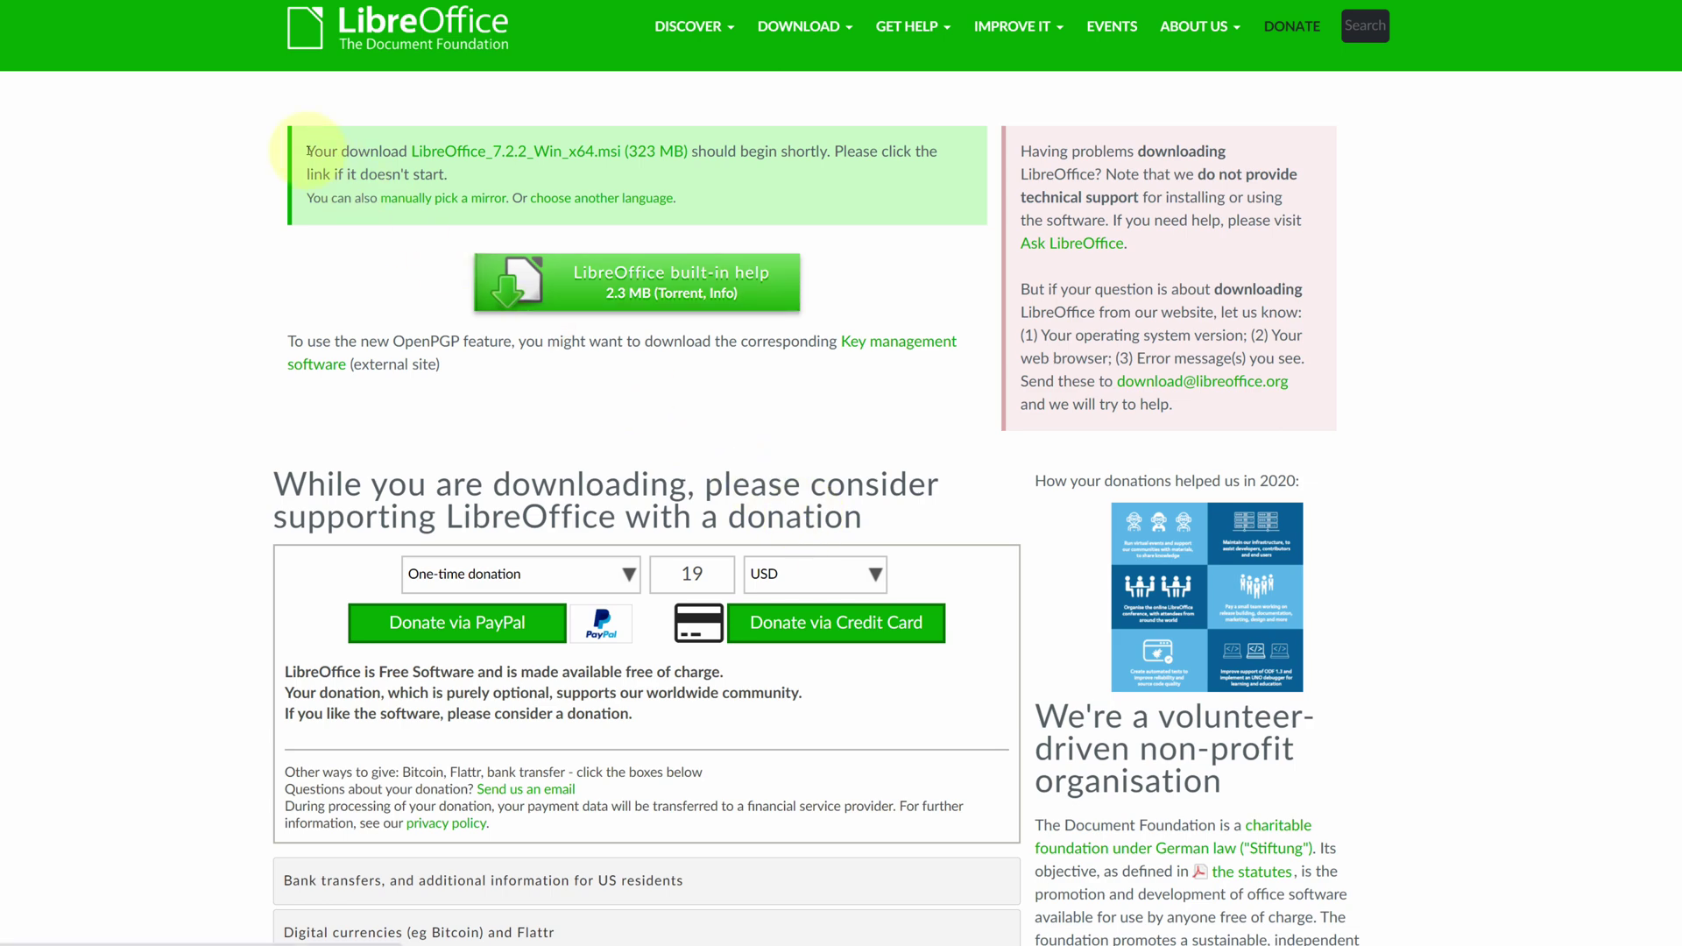
- Once finished, show LibreOffice_7.2.2_Win_x64.msi in the Downloads folder
{"action": "left_click_drag", "start_coordinate": [309, 151], "coordinate": [823, 151]}
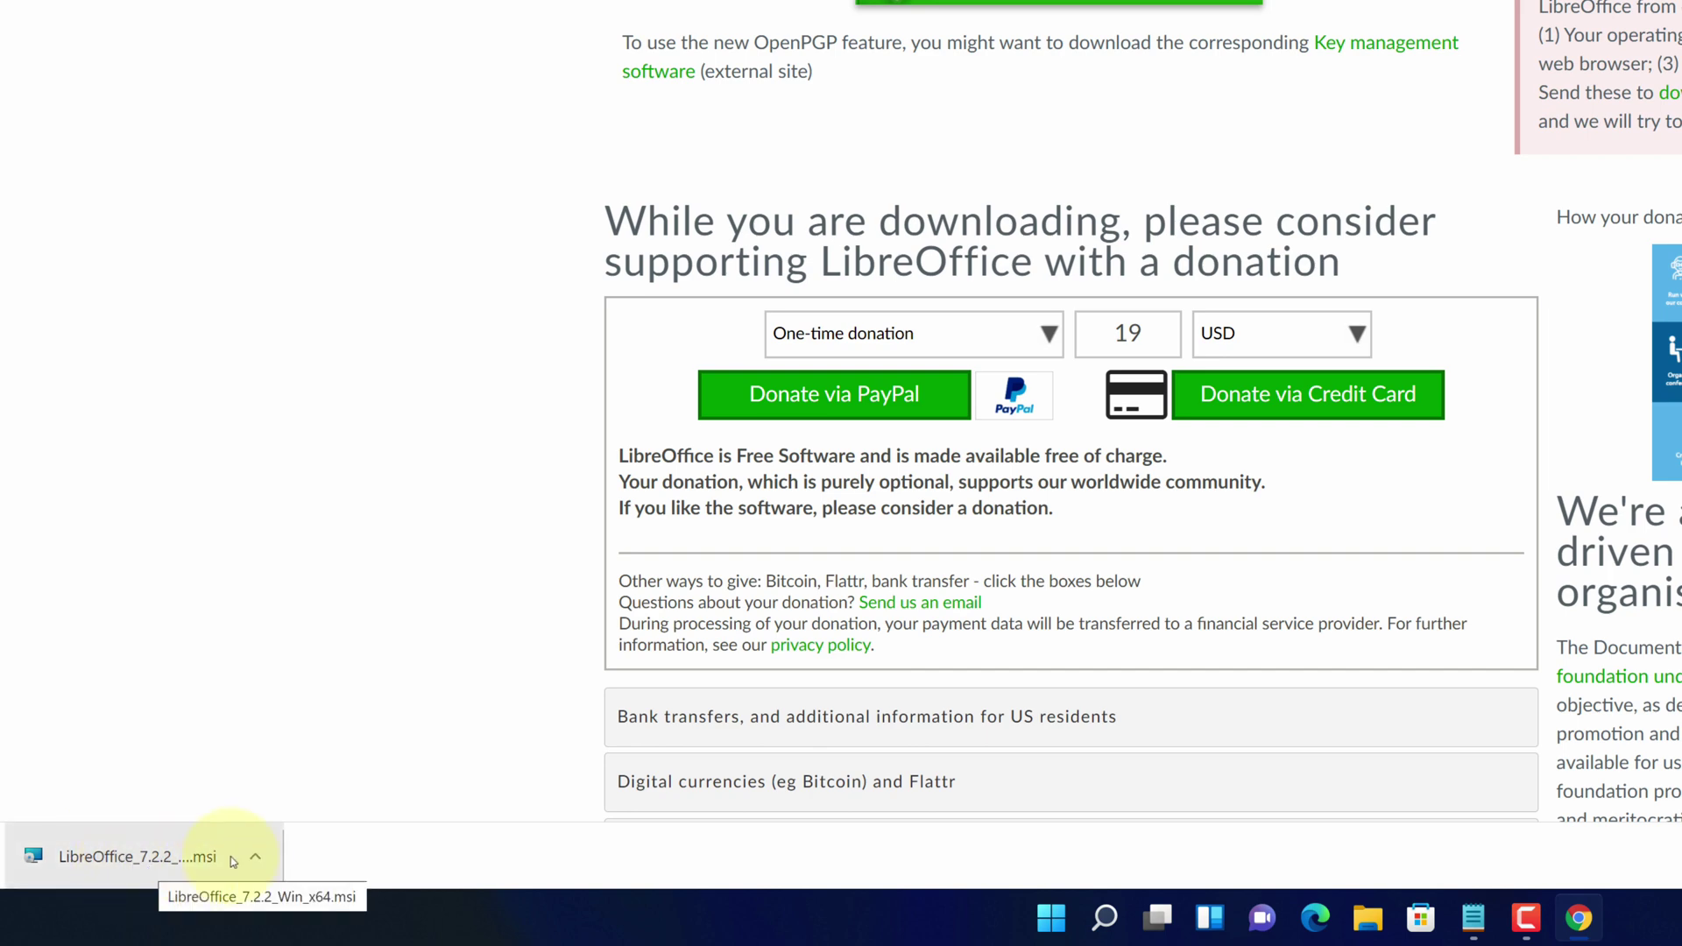
{"action": "left_click", "coordinate": [255, 855]}
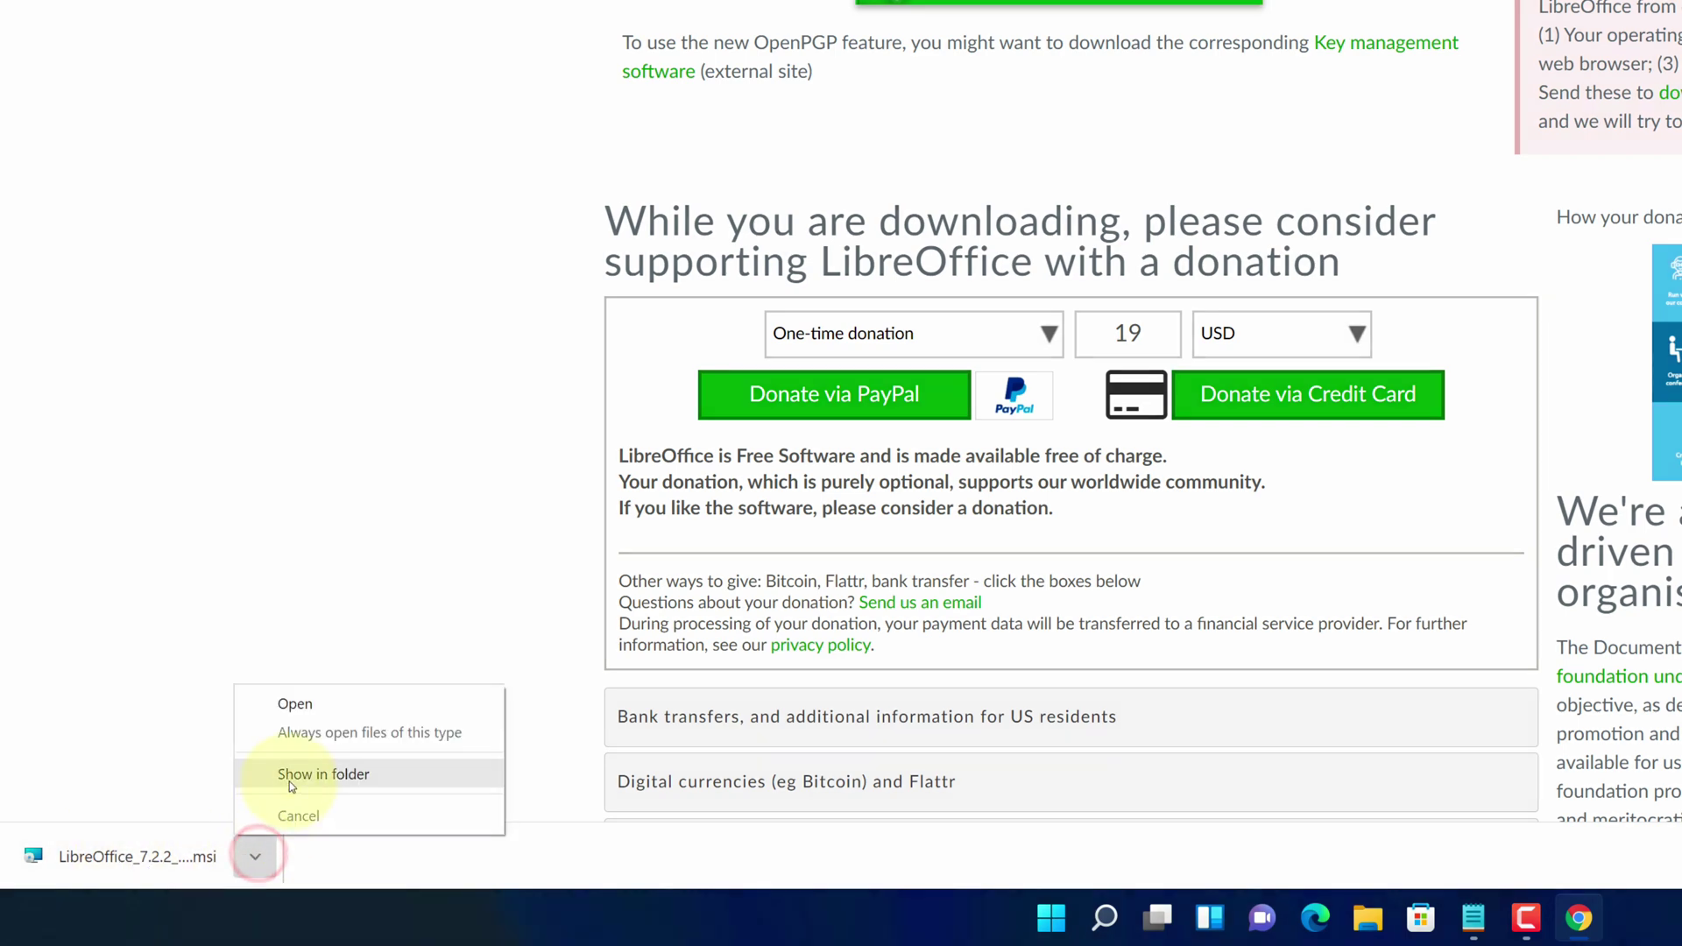
{"action": "left_click", "coordinate": [289, 781]}
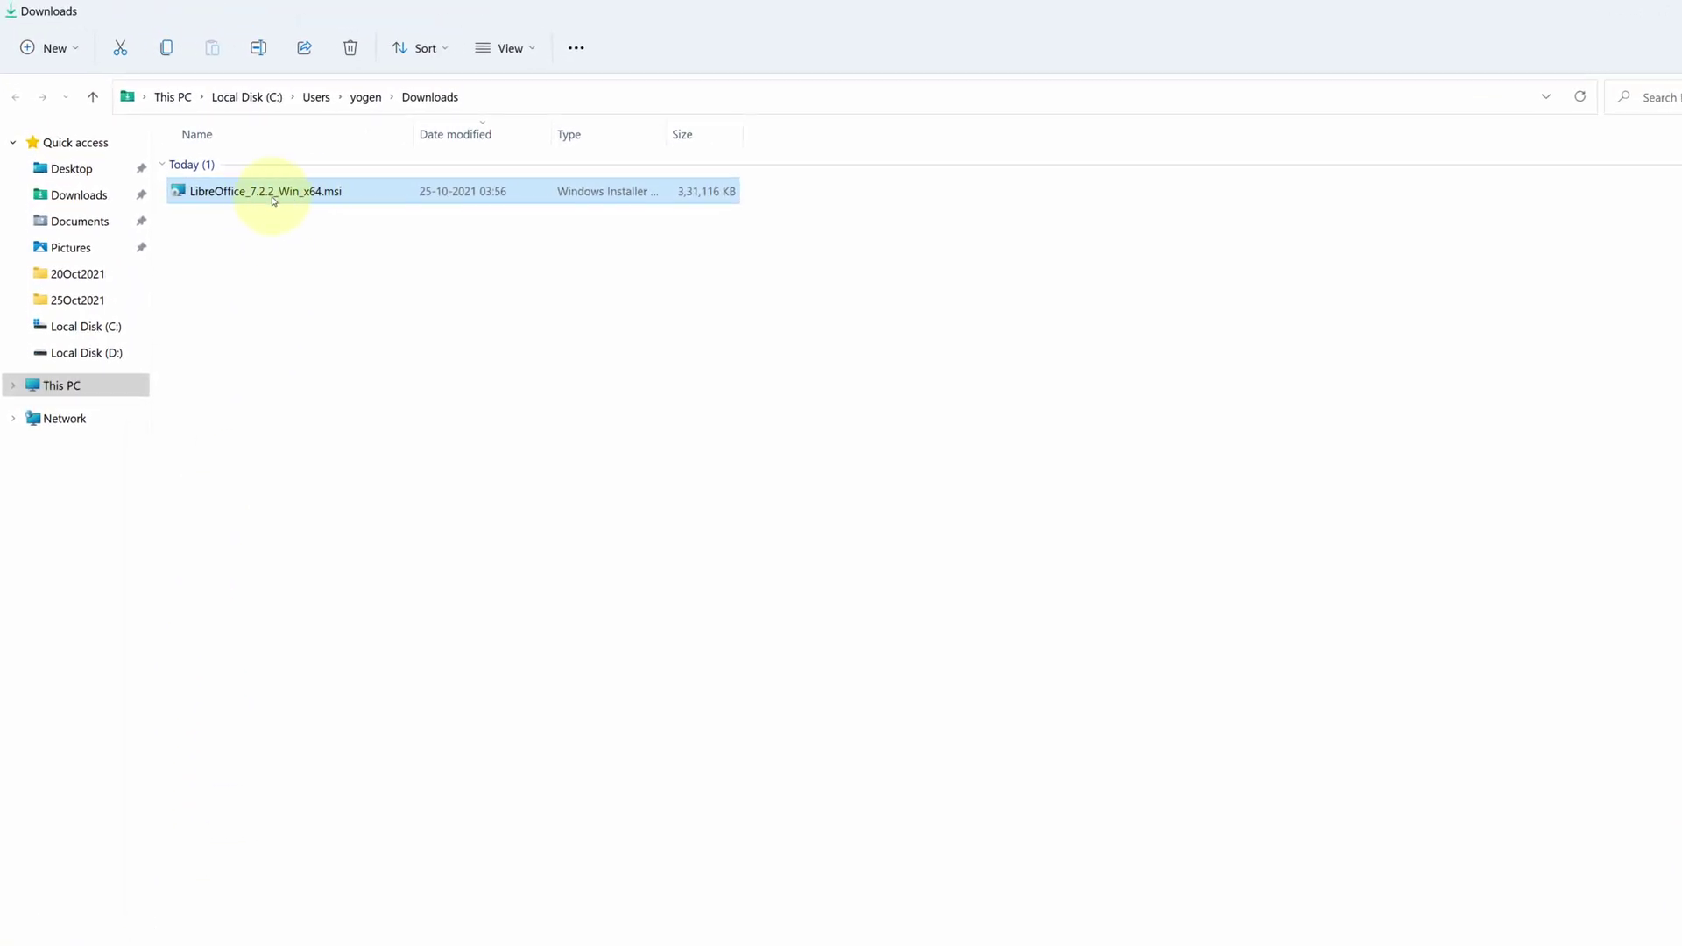
- Run LibreOffice_7.2.2_Win_x64.msi from the Downloads folder
{"action": "double_click", "coordinate": [296, 200]}
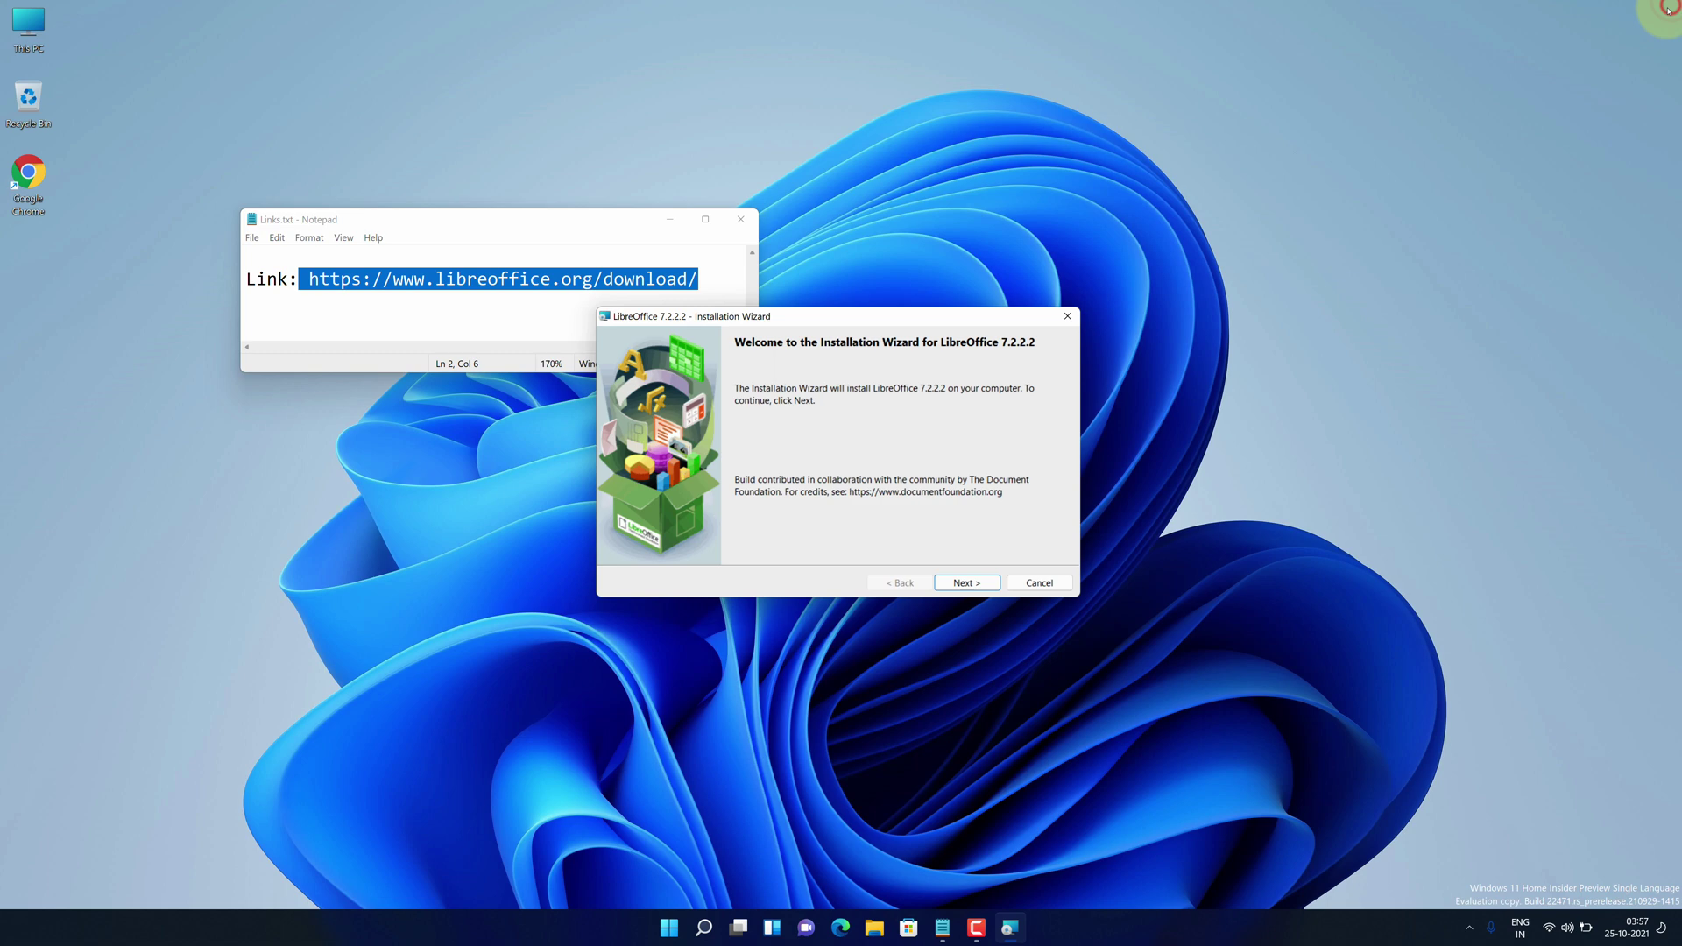
- Close Notepad, then install LibreOffice 7.2.2 with Typical setup and a desktop shortcut, and finish the wizard
{"action": "left_click", "coordinate": [740, 219]}
{"action": "left_click", "coordinate": [767, 314]}
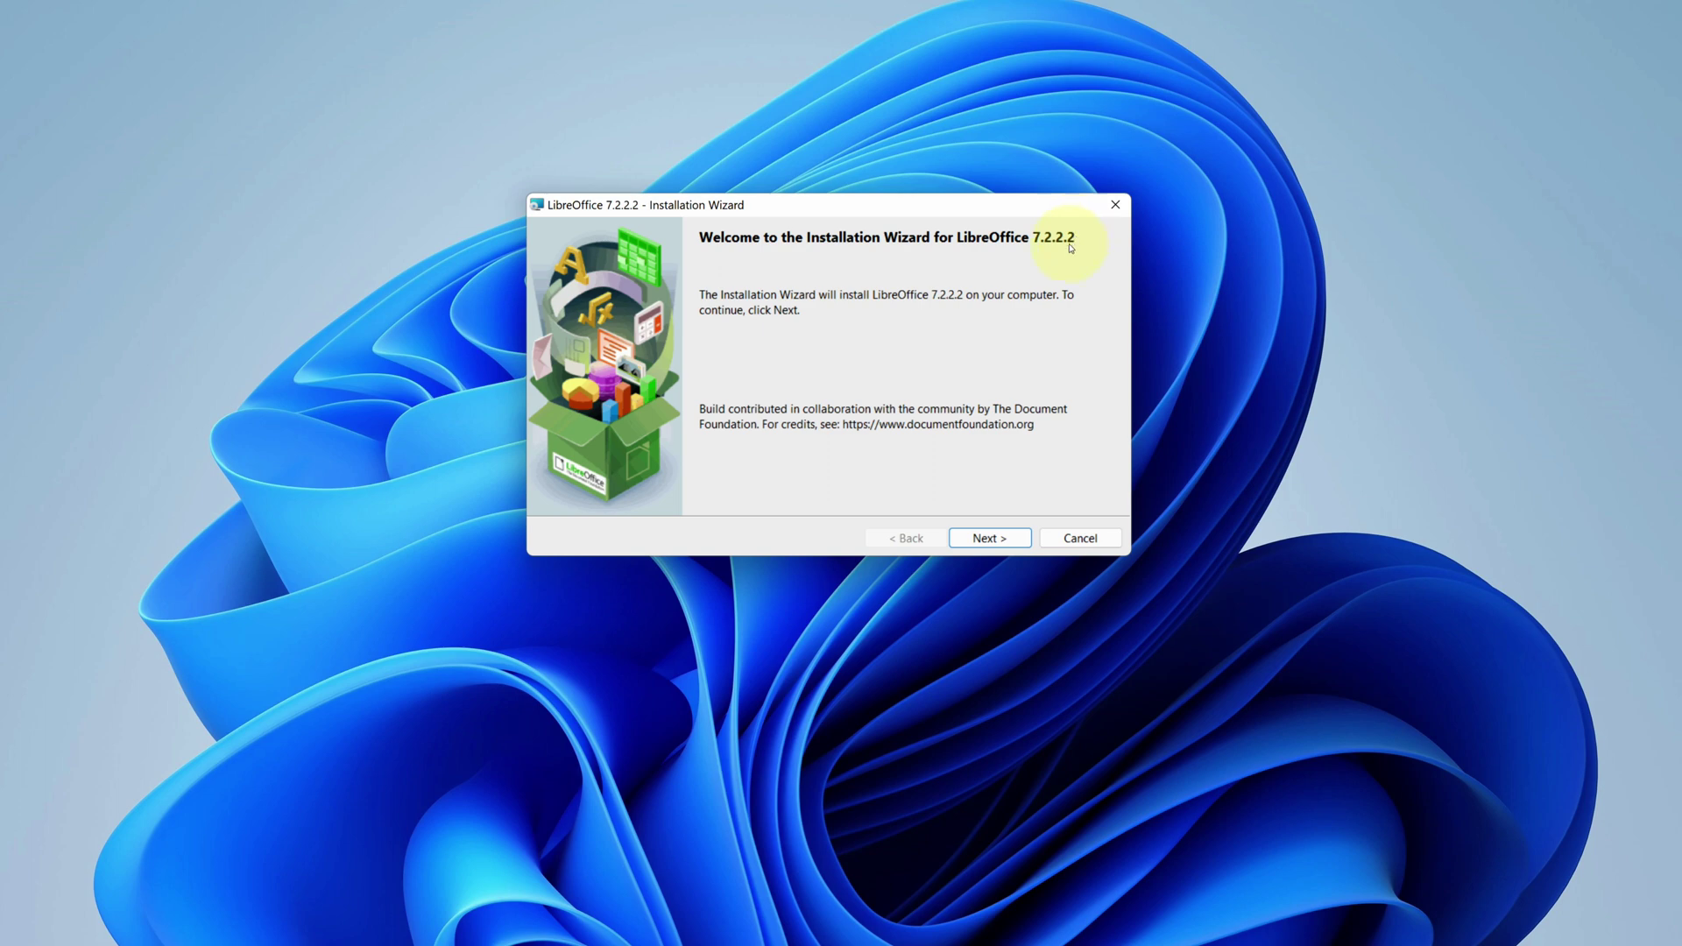
{"action": "left_click", "coordinate": [980, 538]}
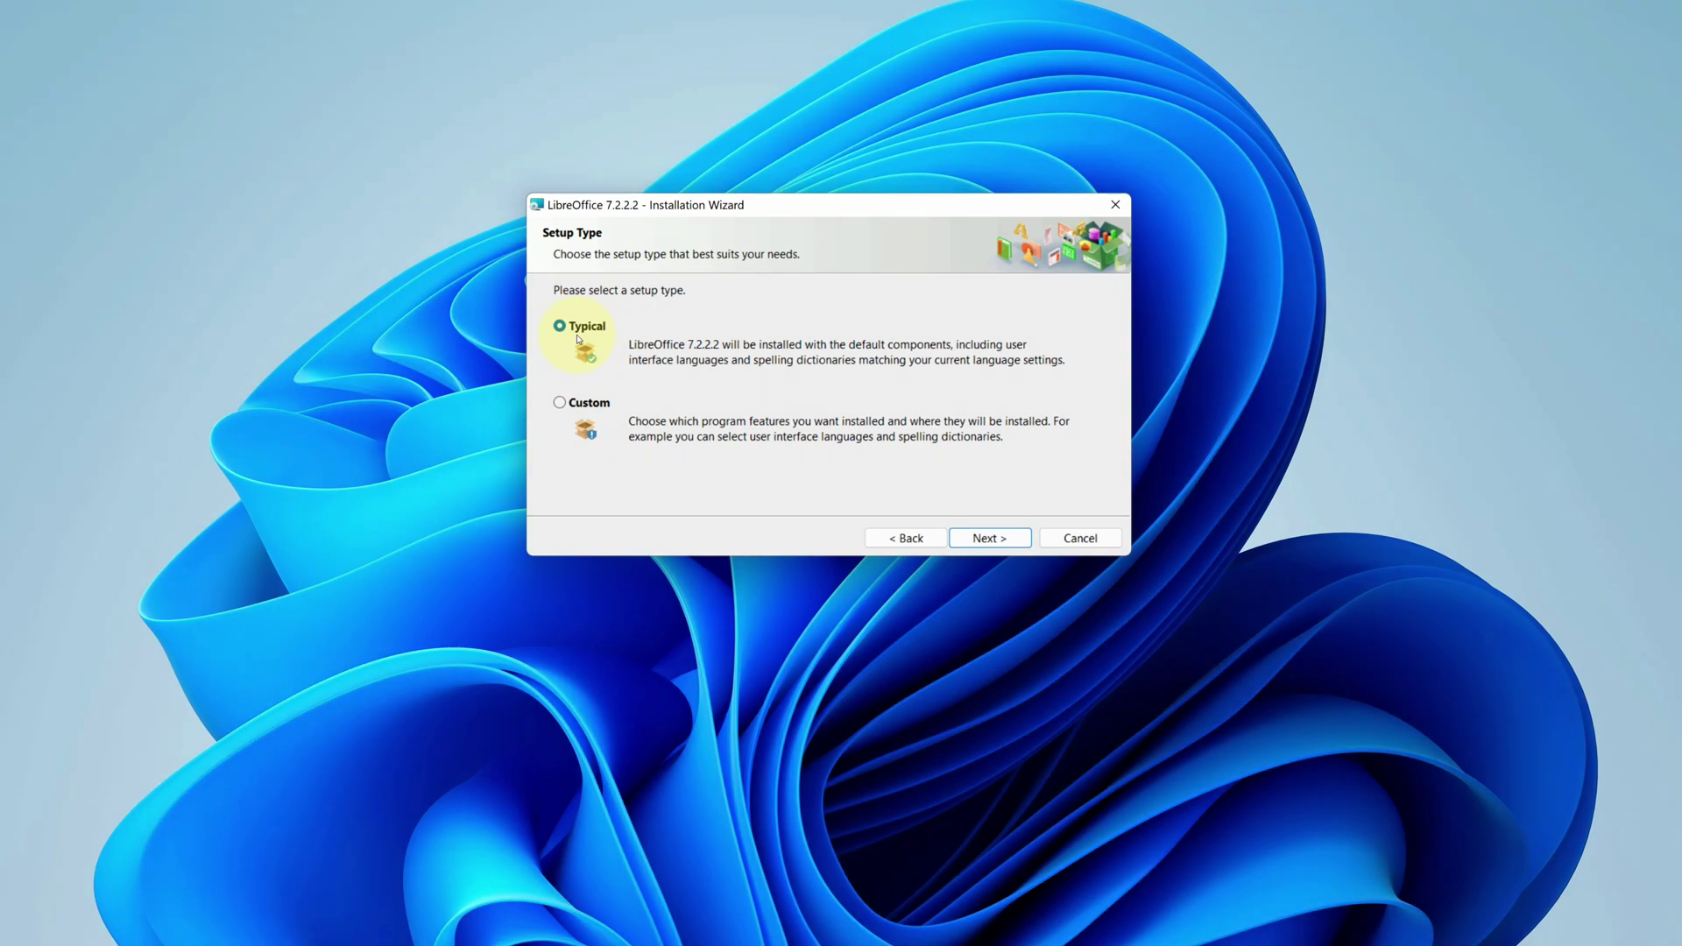
{"action": "left_click", "coordinate": [983, 539]}
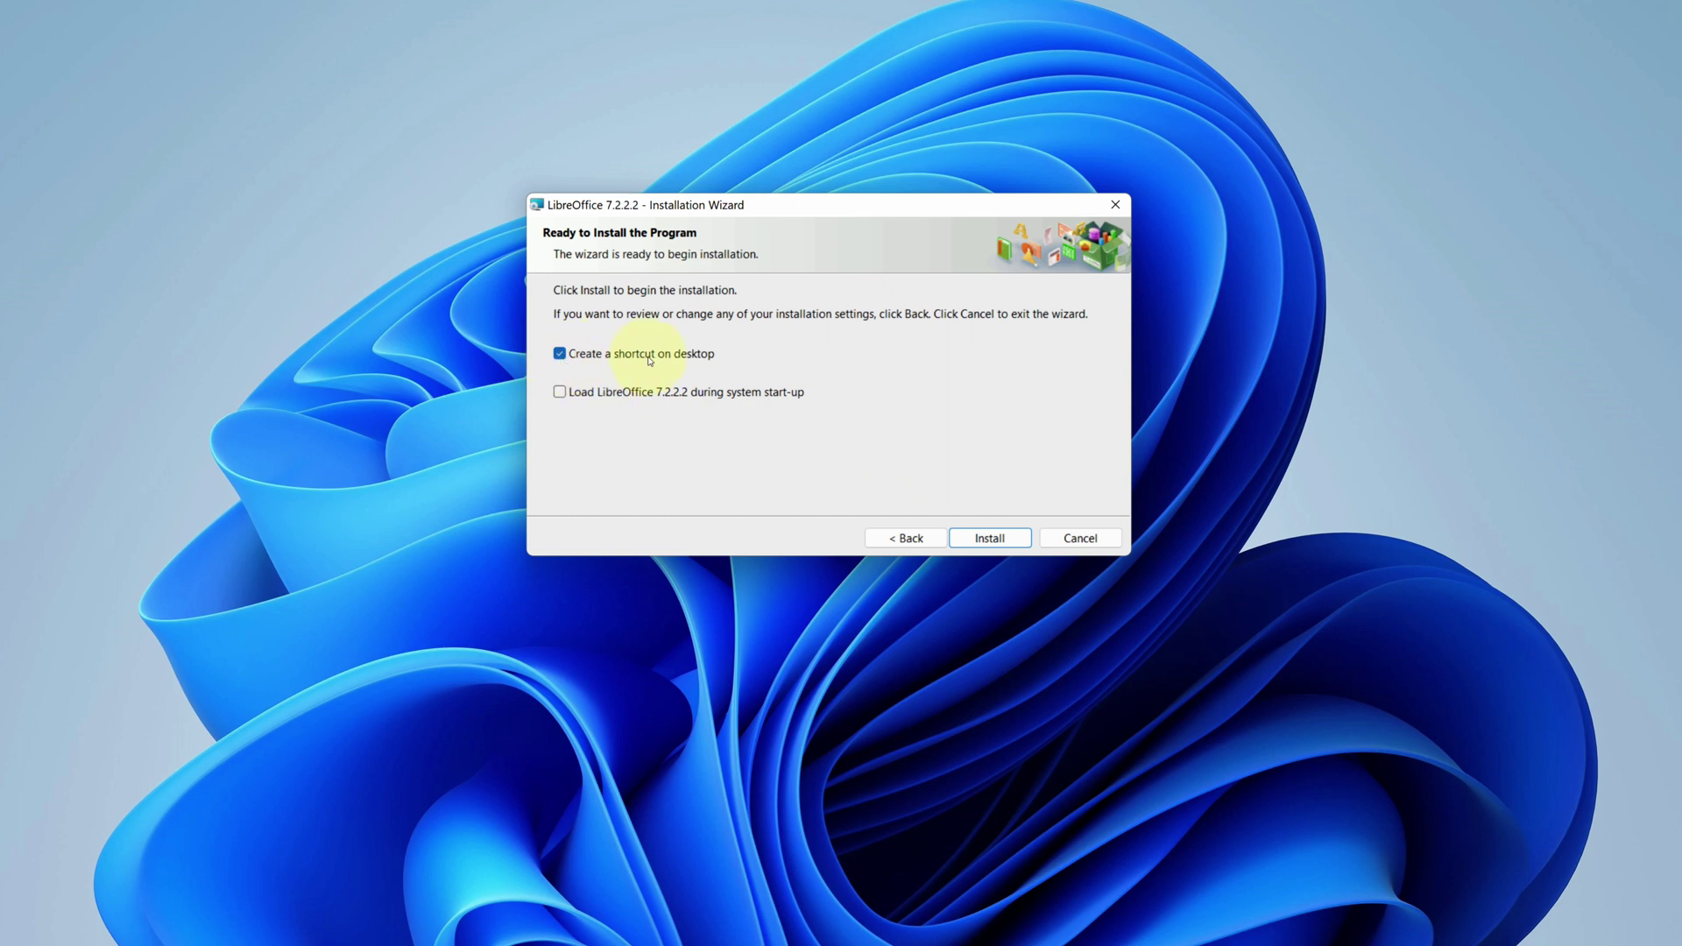
{"action": "left_click", "coordinate": [988, 540]}
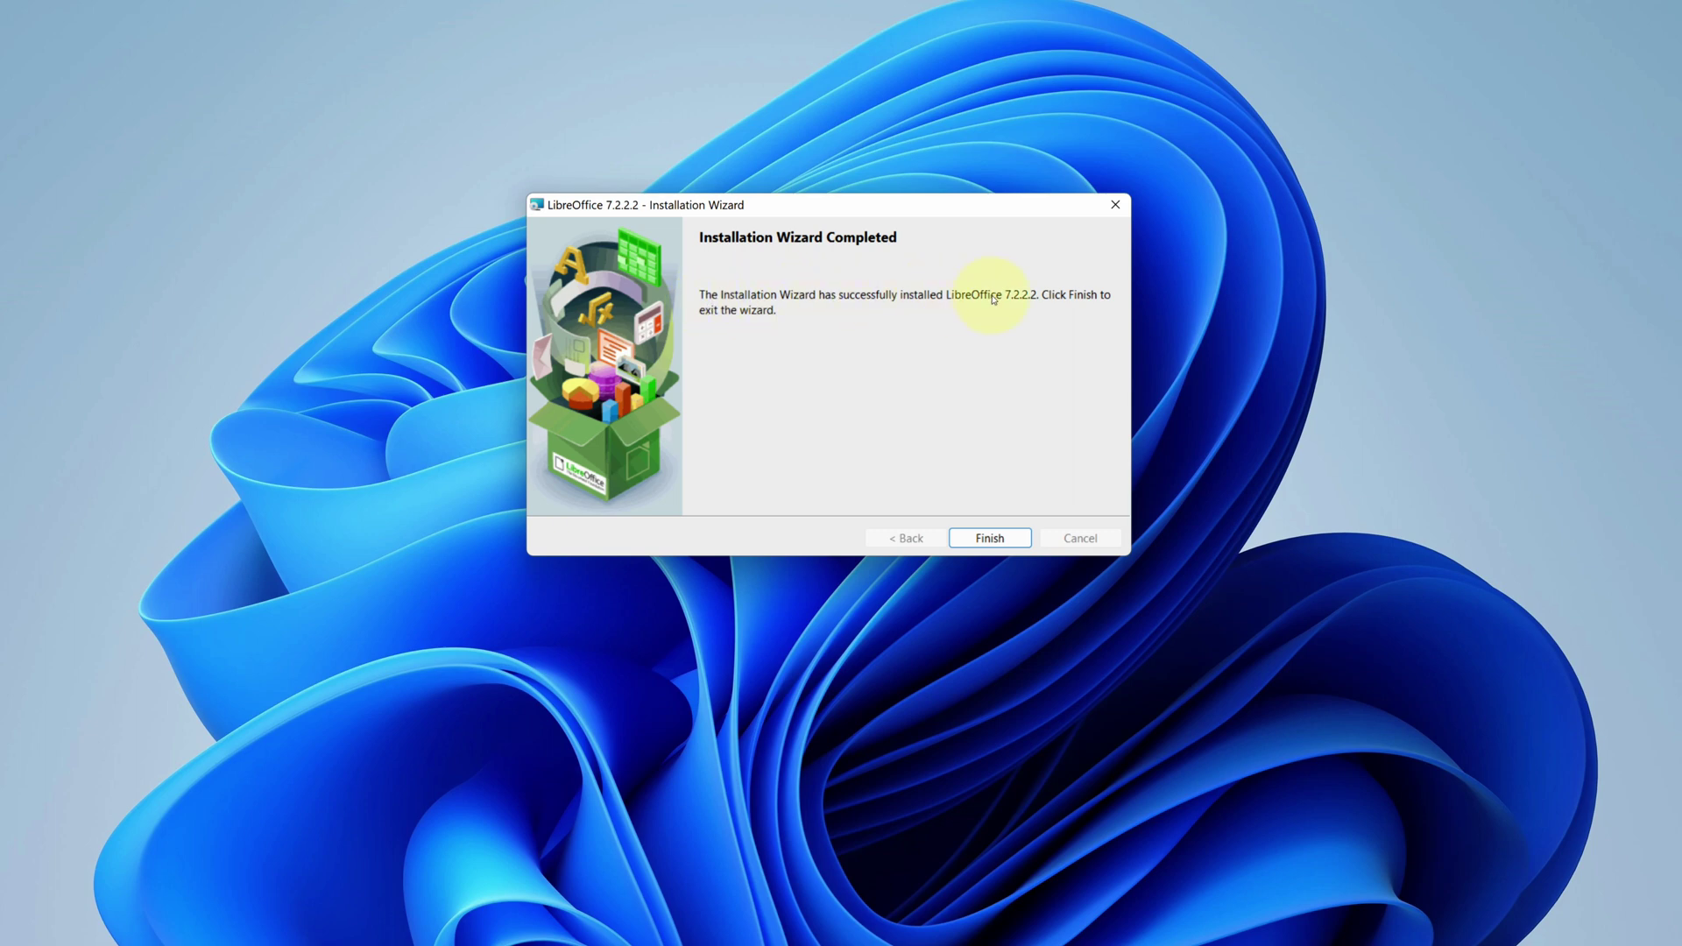
{"action": "left_click", "coordinate": [988, 538]}
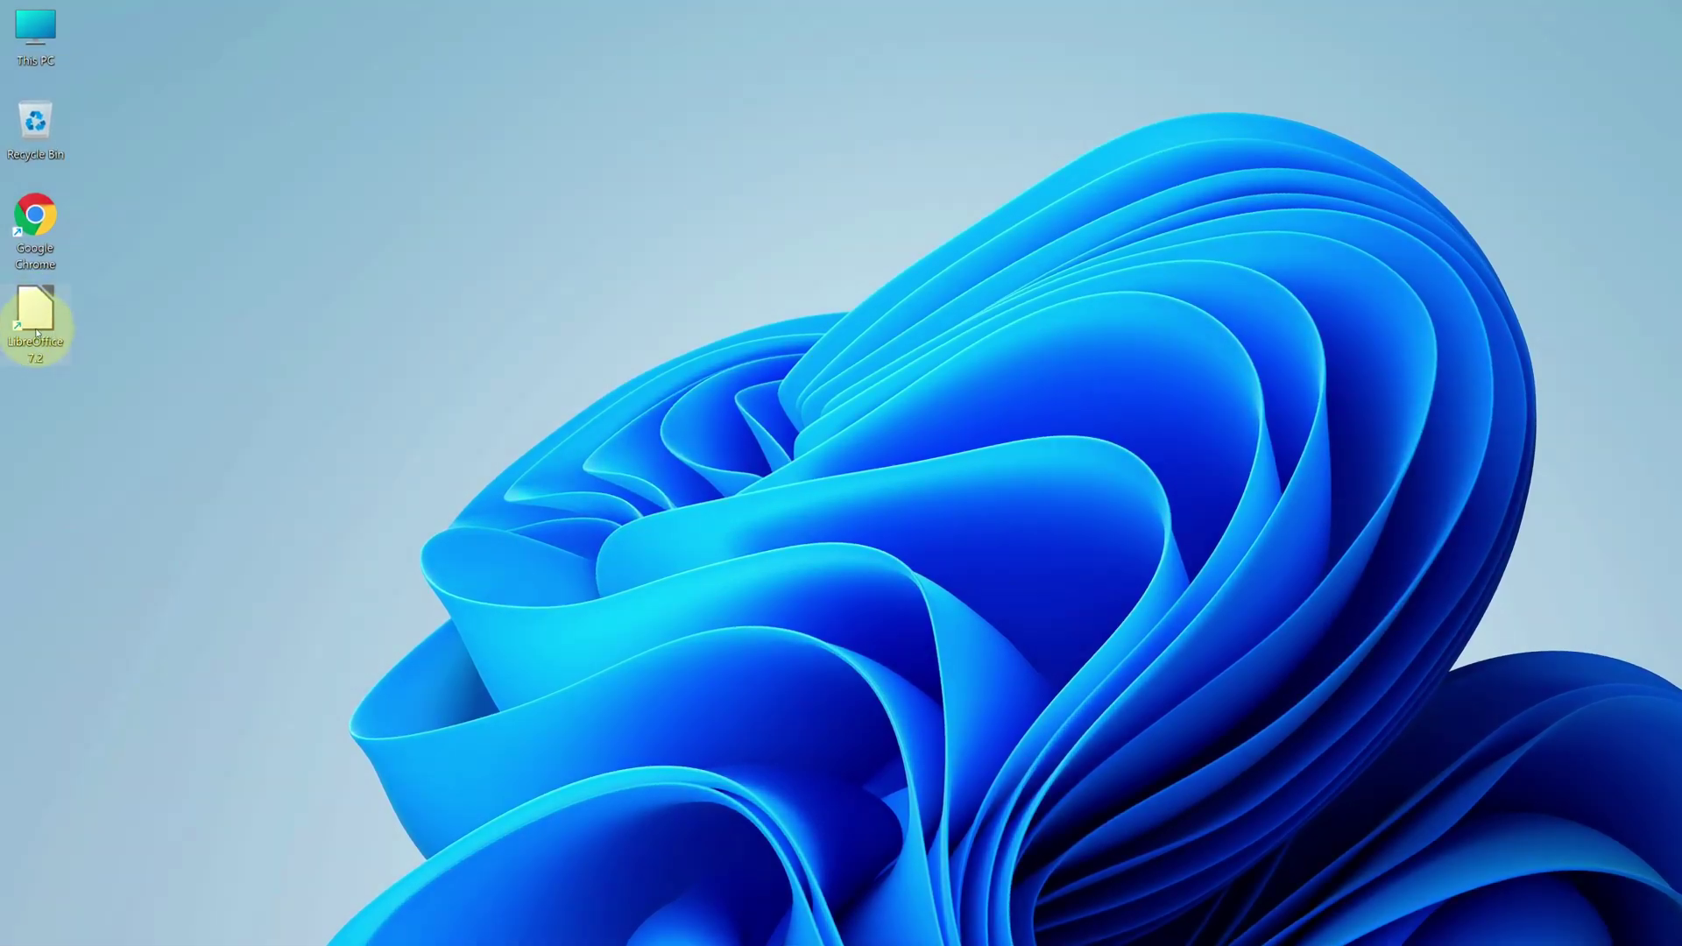
- Open LibreOffice 7.2 from its desktop shortcut and drag the Start Center window into place
{"action": "double_click", "coordinate": [36, 332]}
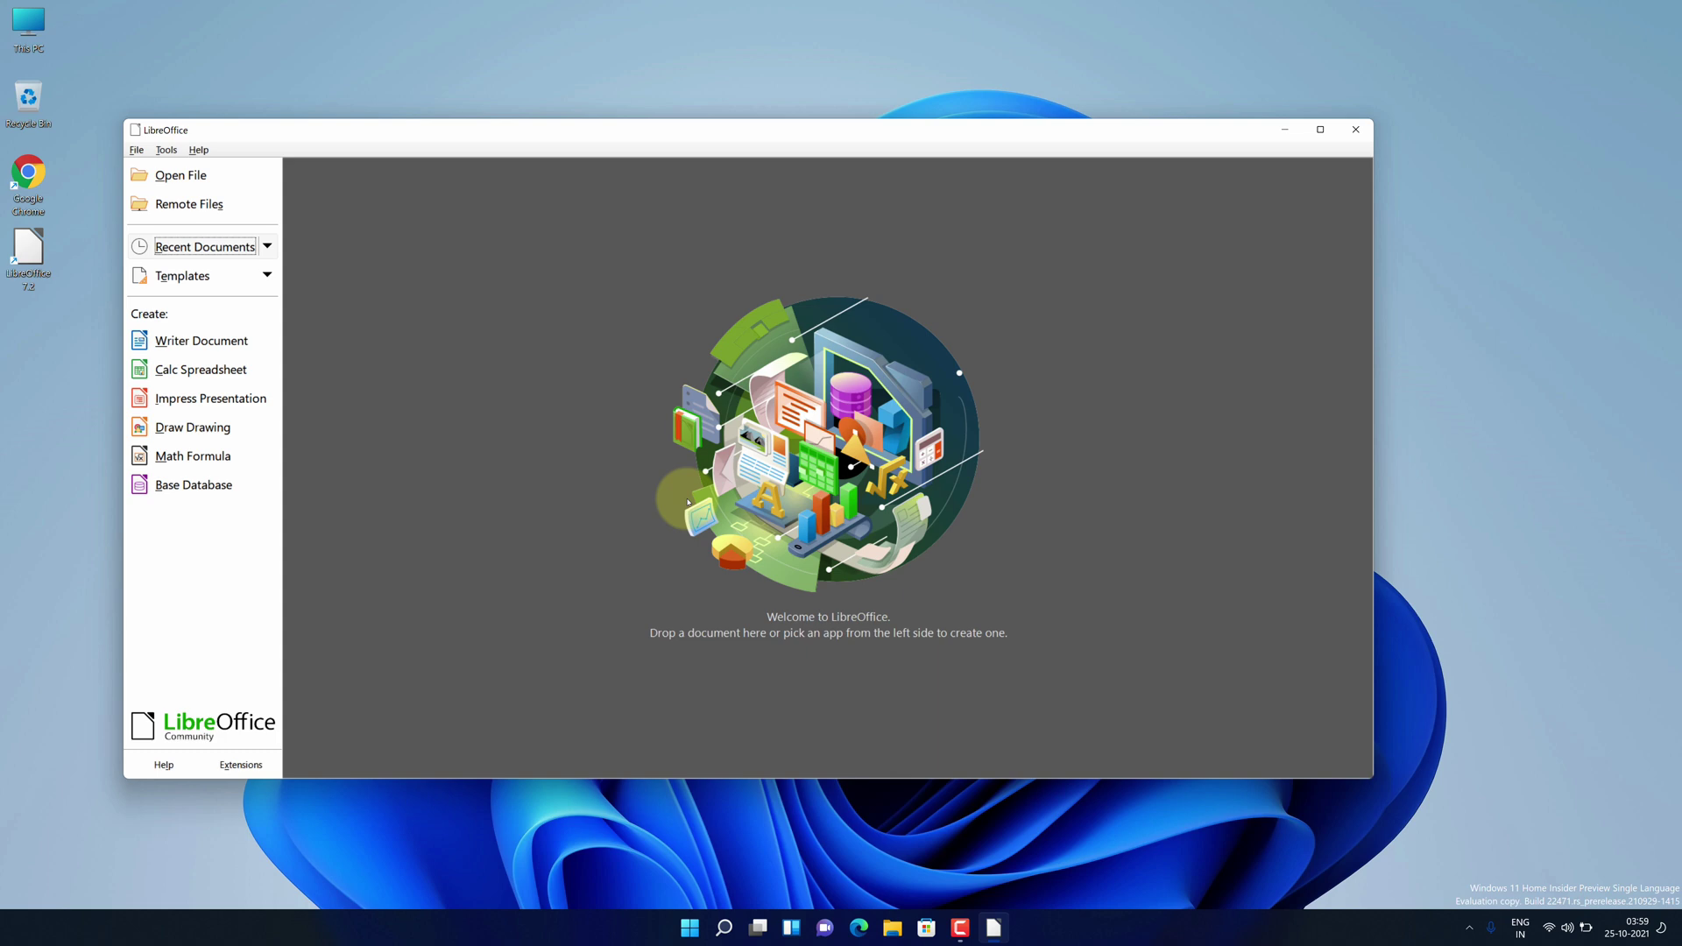
{"action": "left_click_drag", "start_coordinate": [721, 131], "coordinate": [850, 128]}
{"action": "double_click", "coordinate": [851, 128]}
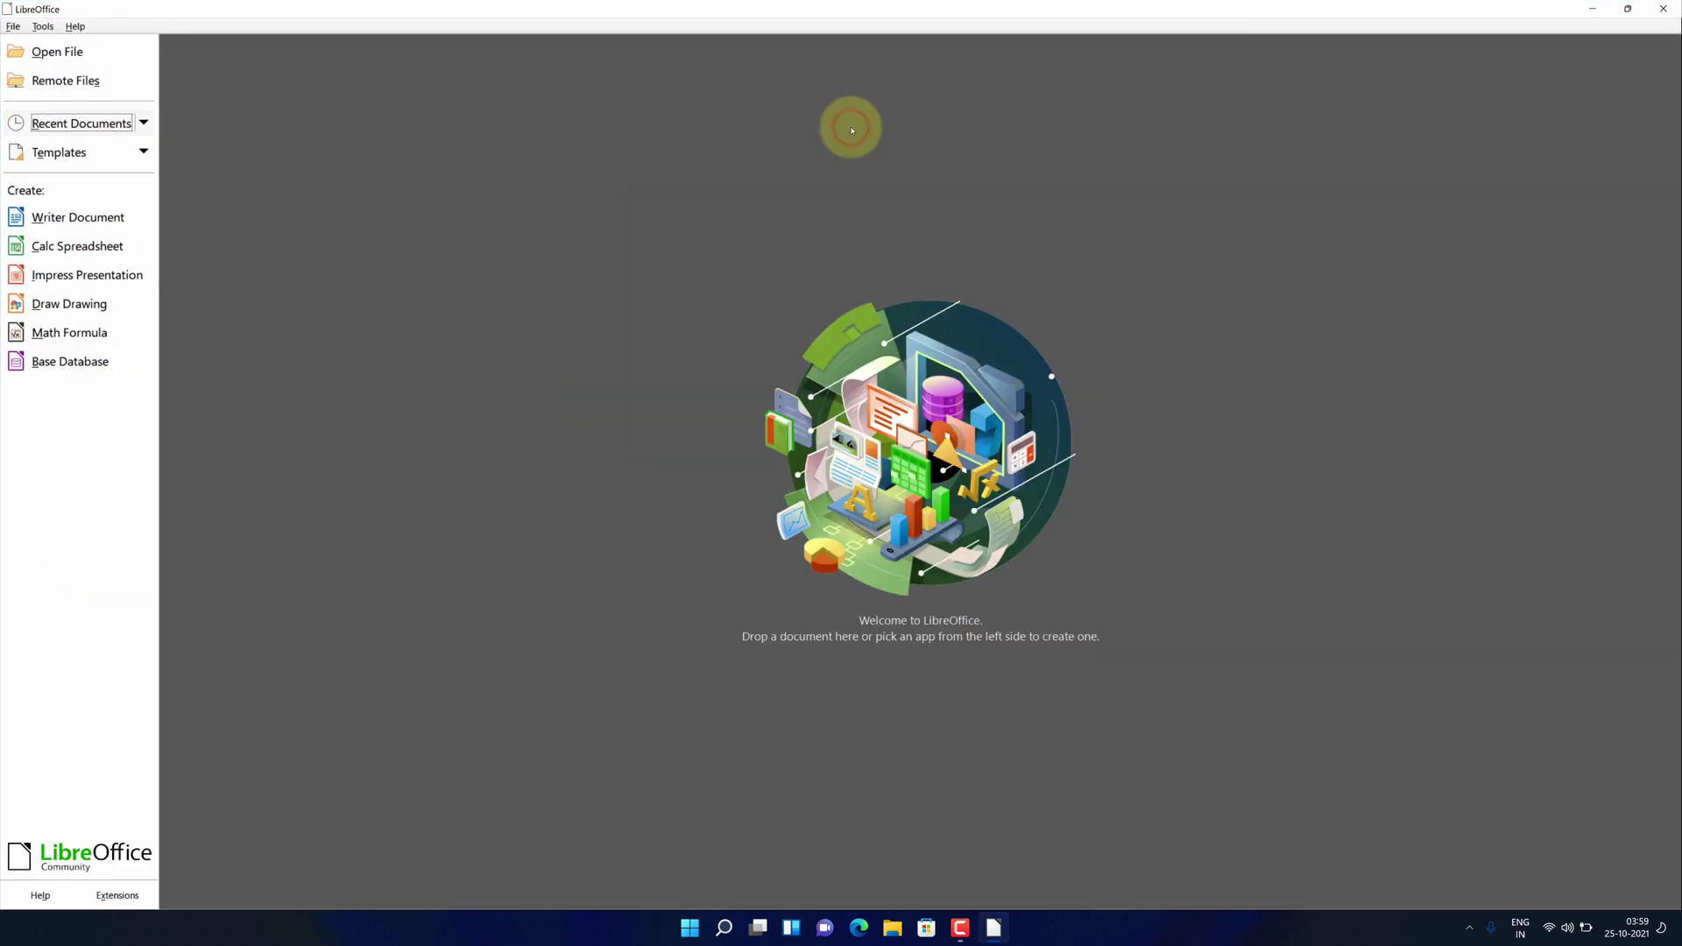